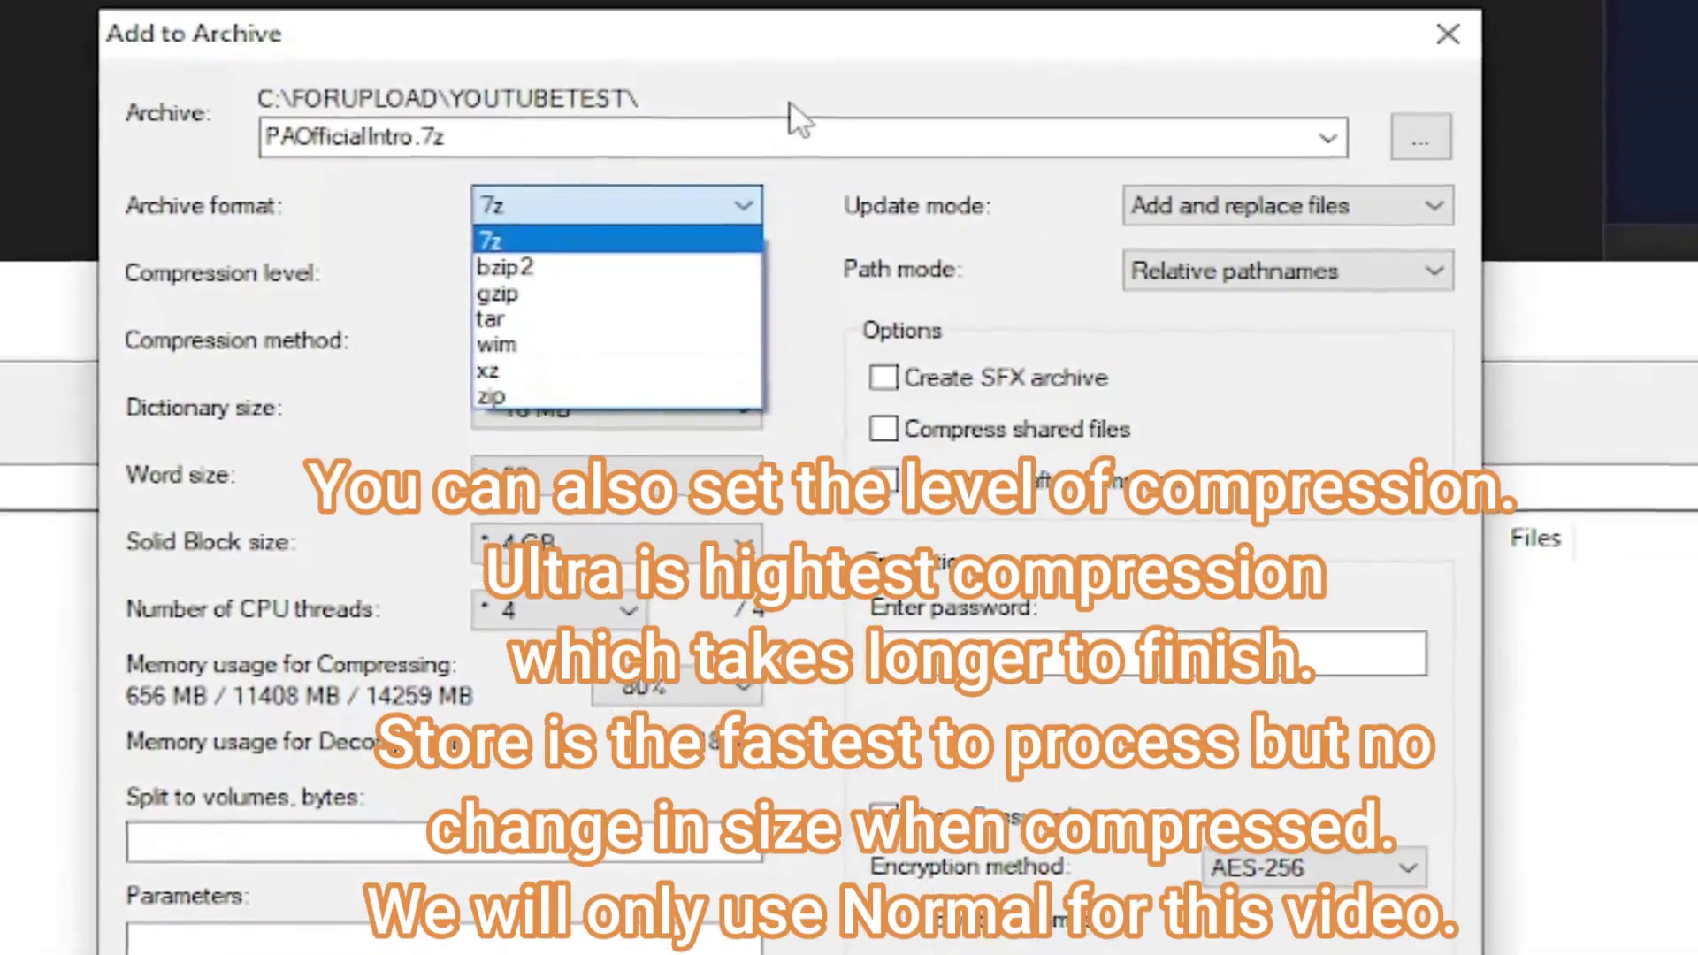
# Create the archive PAOfficialIntro.7z in 7z format, split into volumes of 5M
pyautogui.click(499, 251)
pyautogui.click(326, 805)
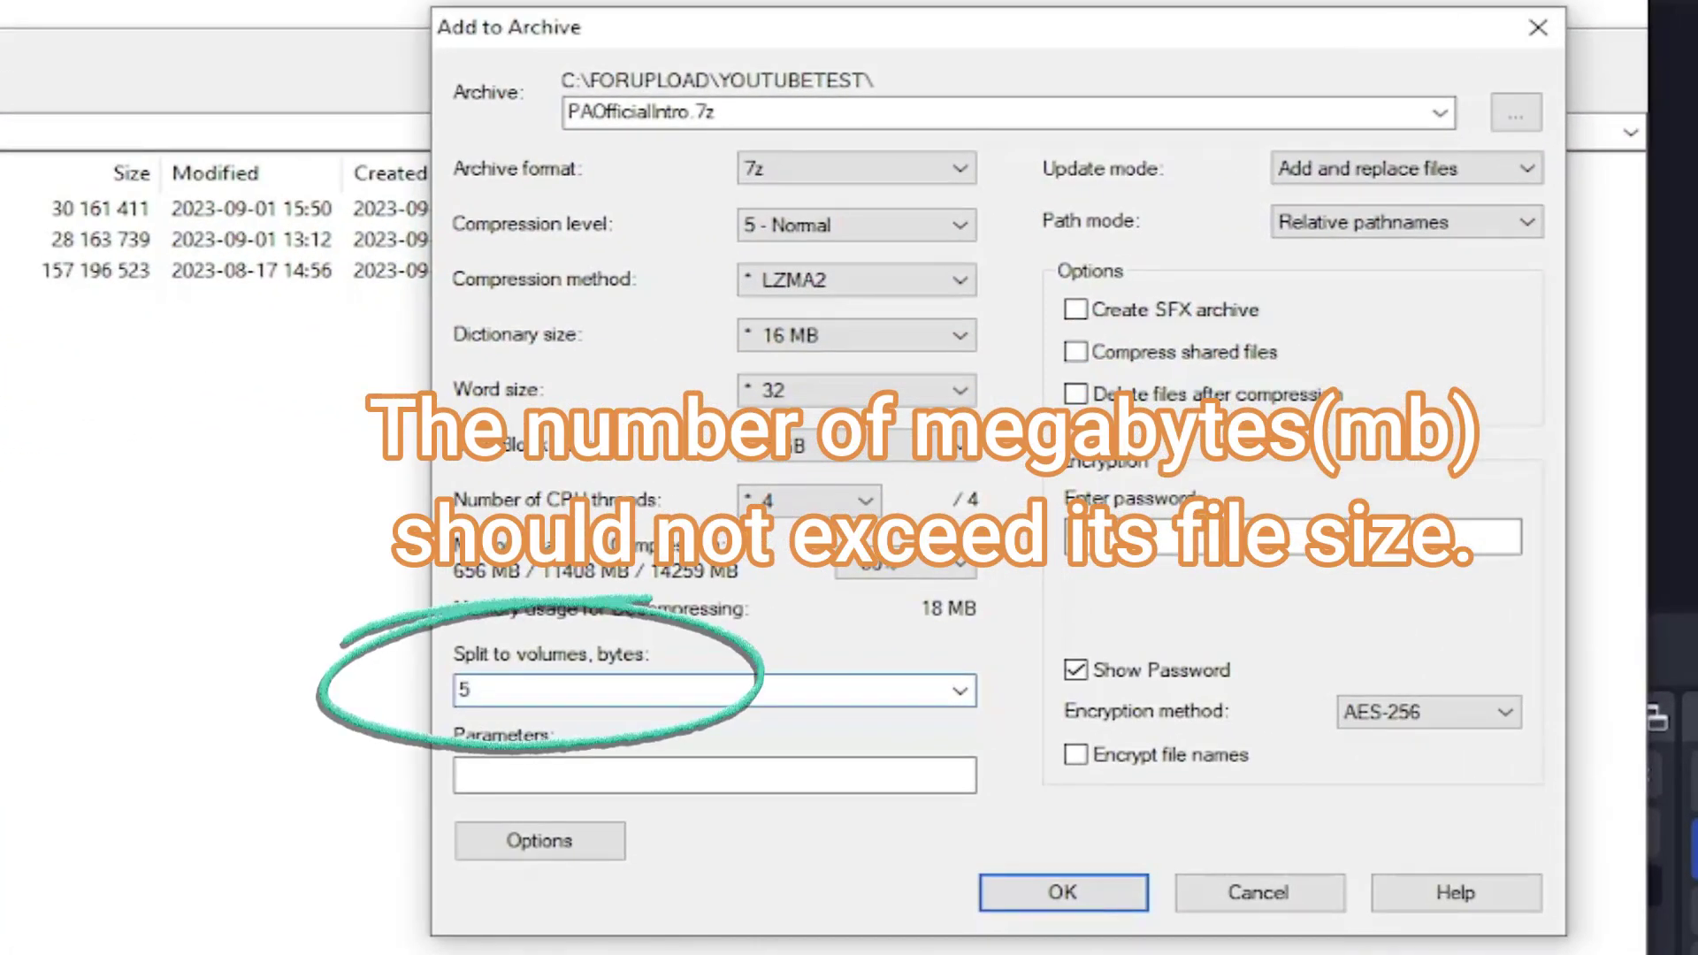
pyautogui.write('M')
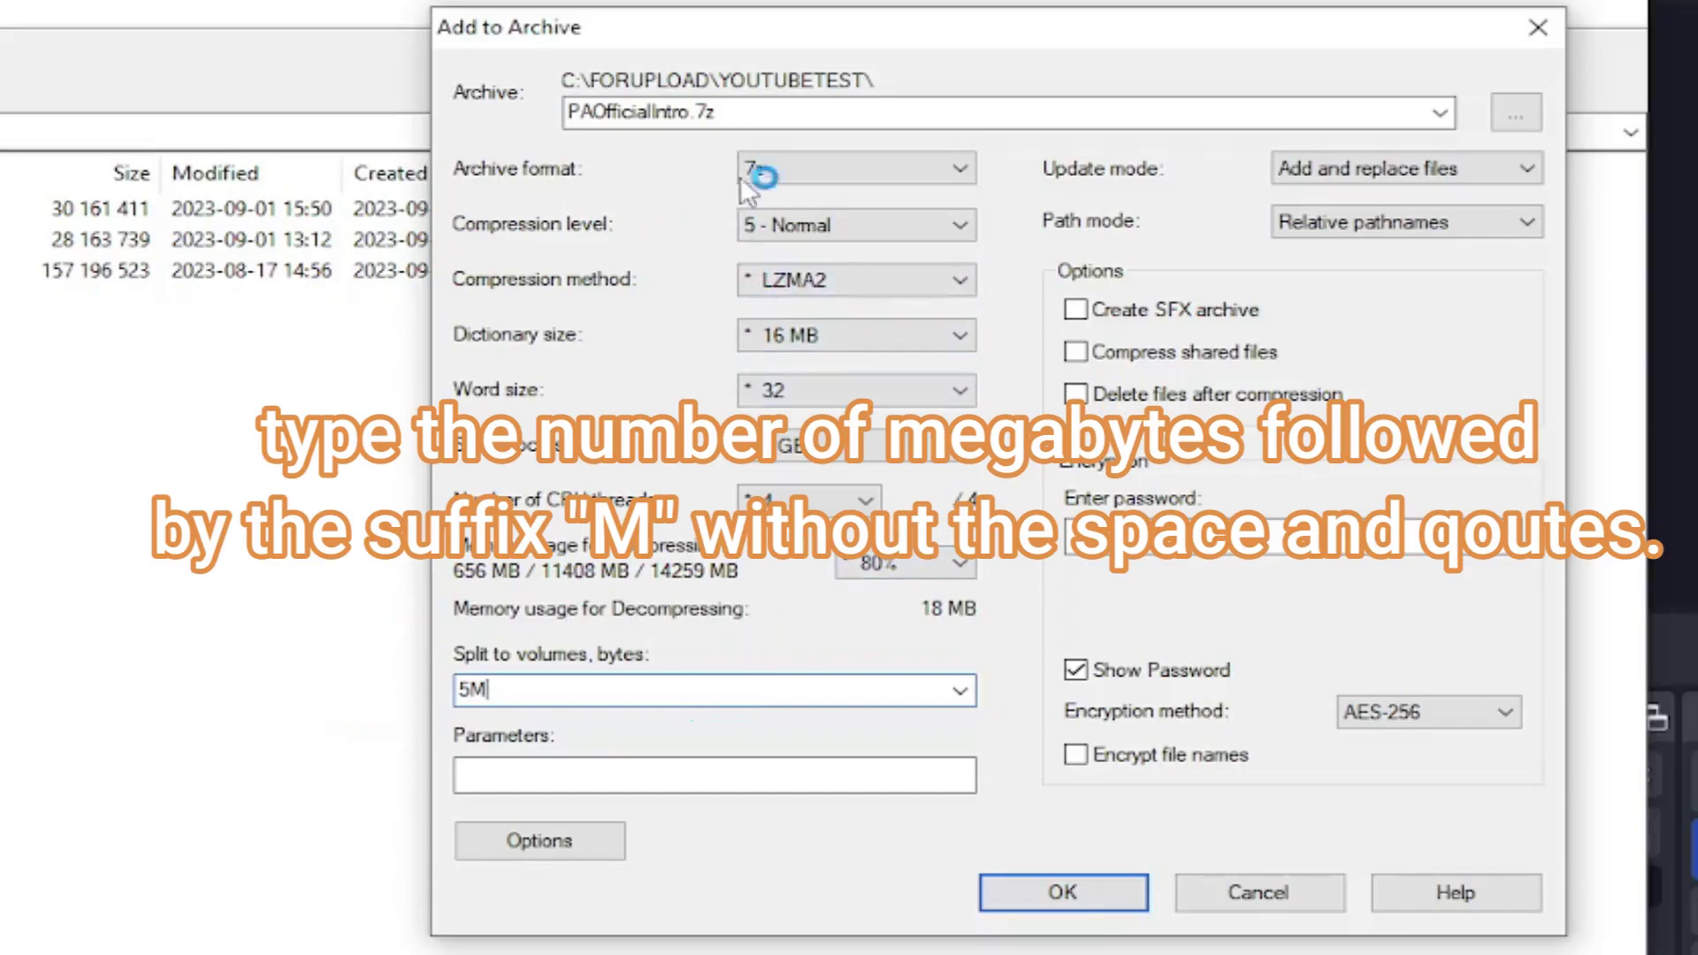
pyautogui.click(1061, 893)
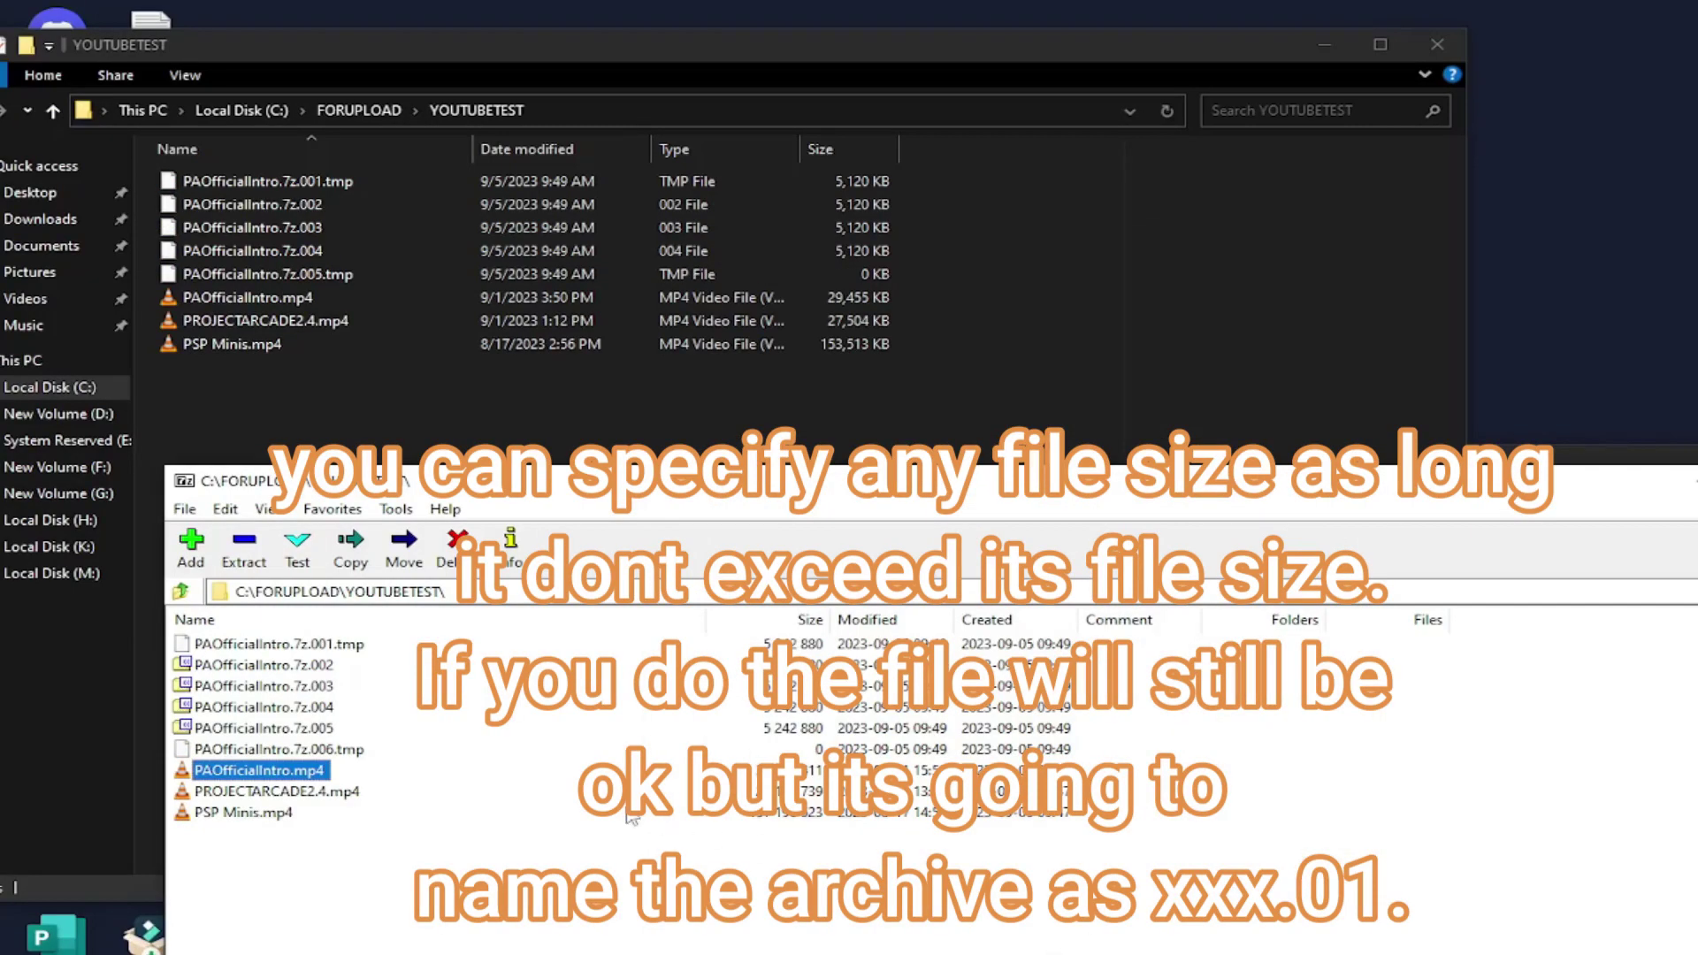
# Compress PROJECTARCADE2.4.mp4 into a 7z archive split into volumes of 10M
pyautogui.click(272, 791)
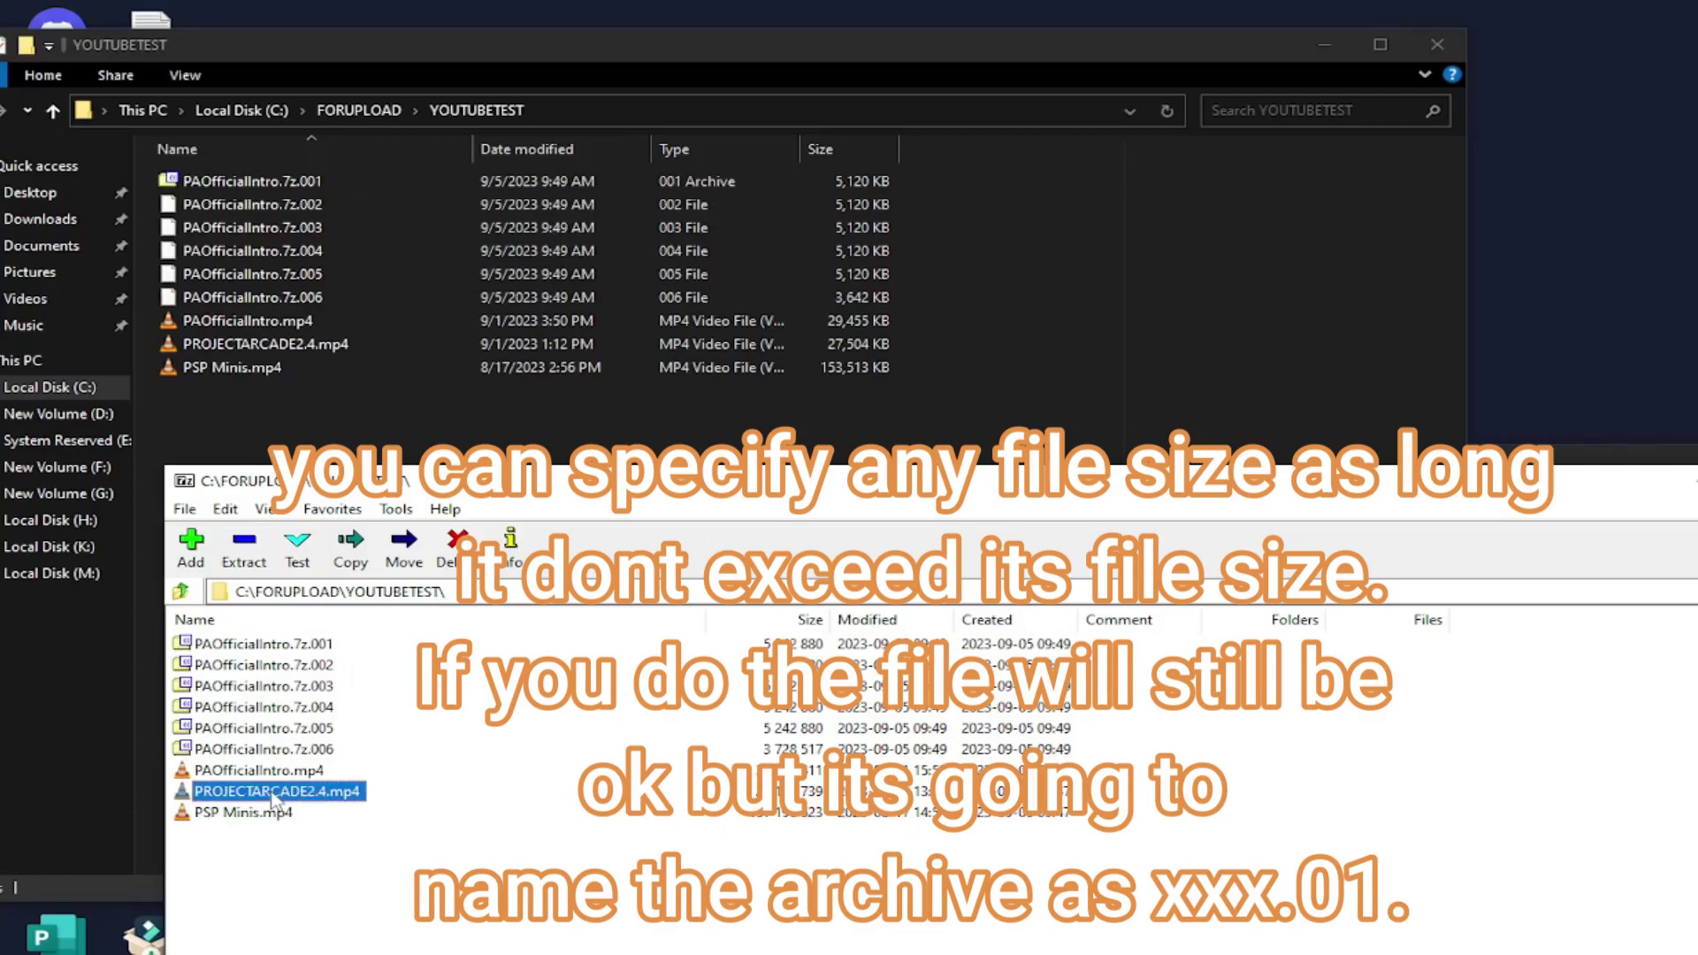
pyautogui.click(190, 548)
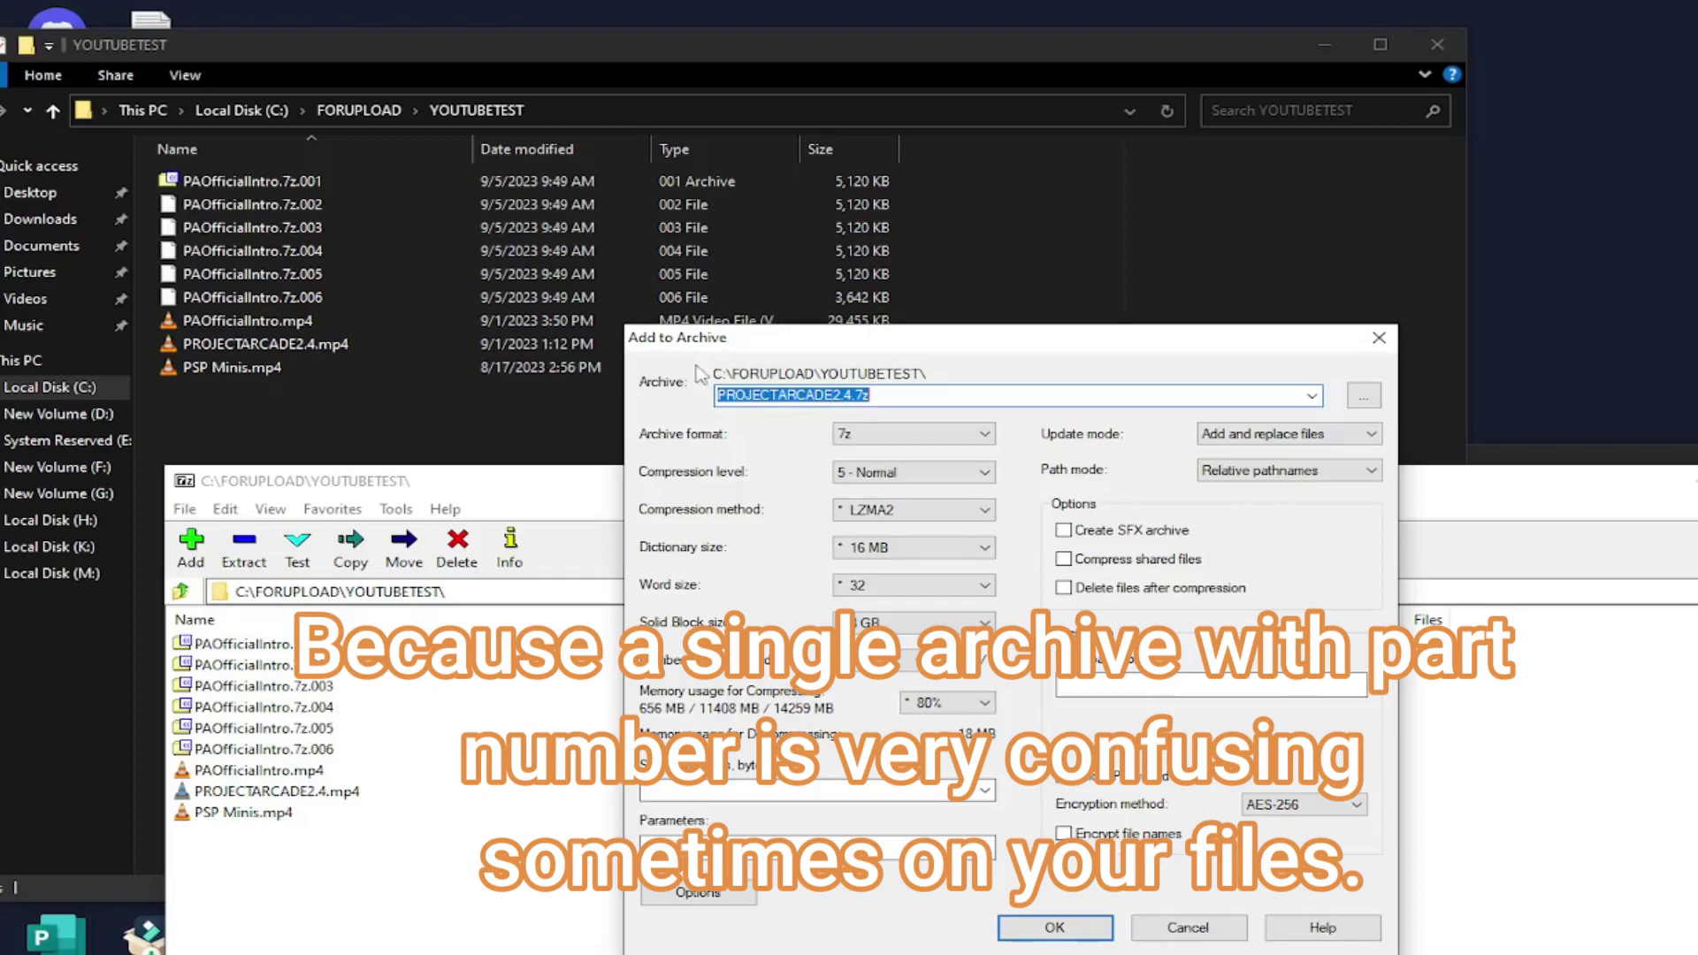
pyautogui.click(759, 792)
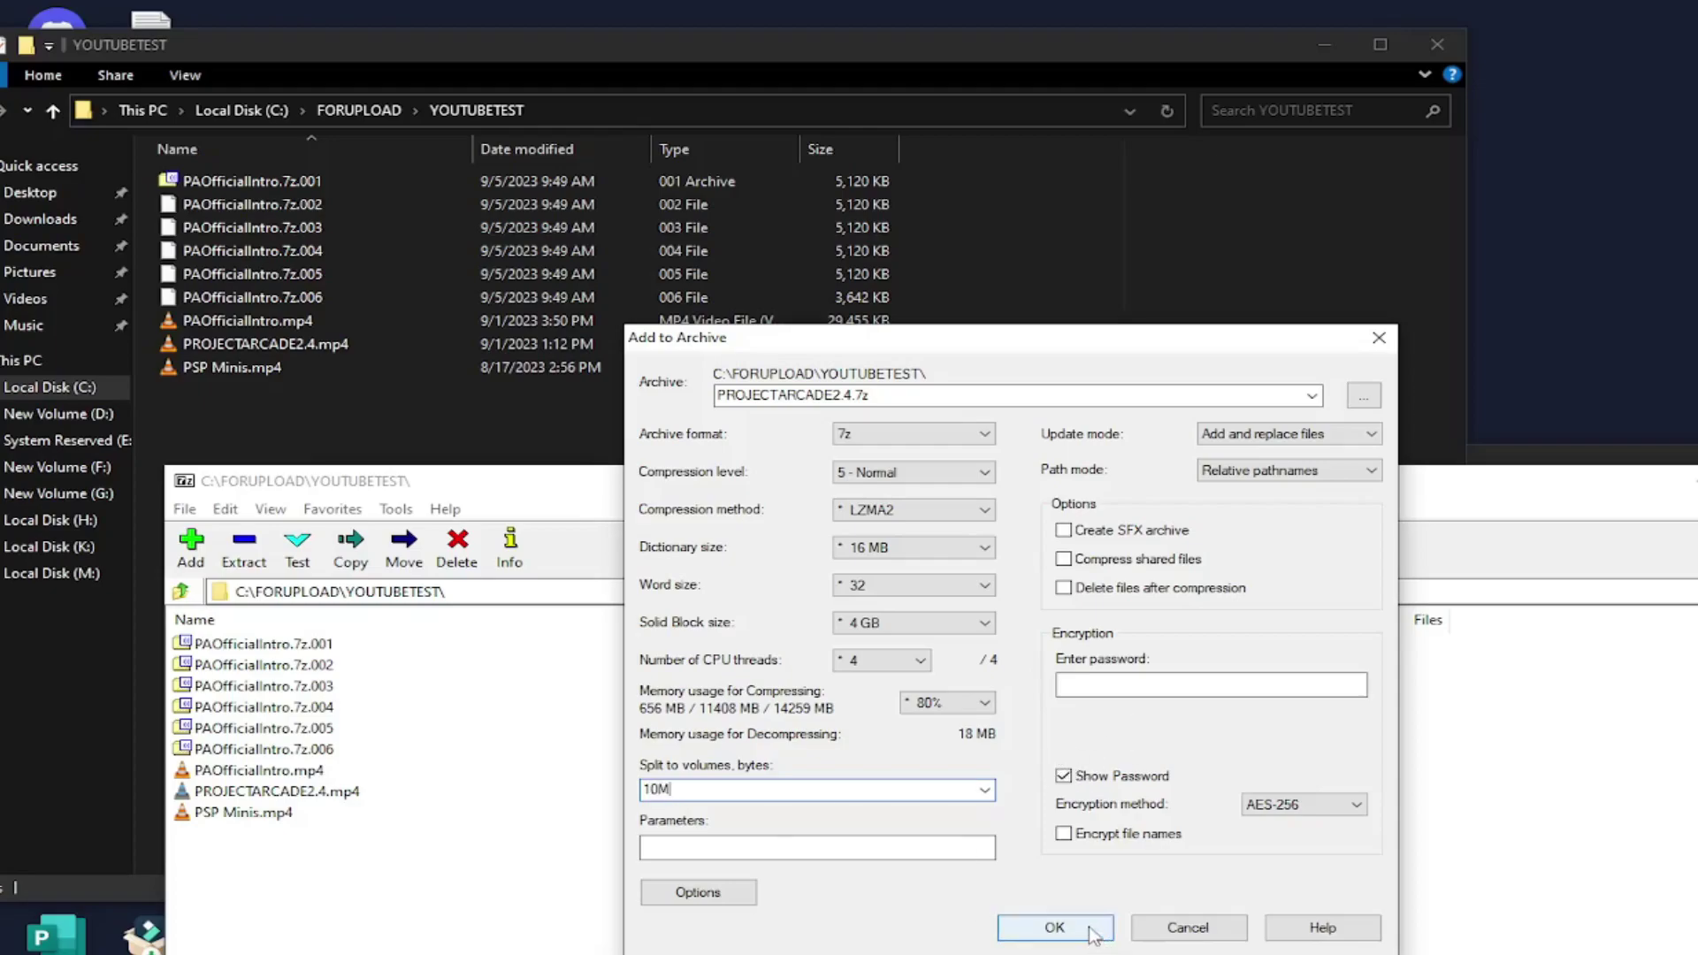
pyautogui.click(1054, 927)
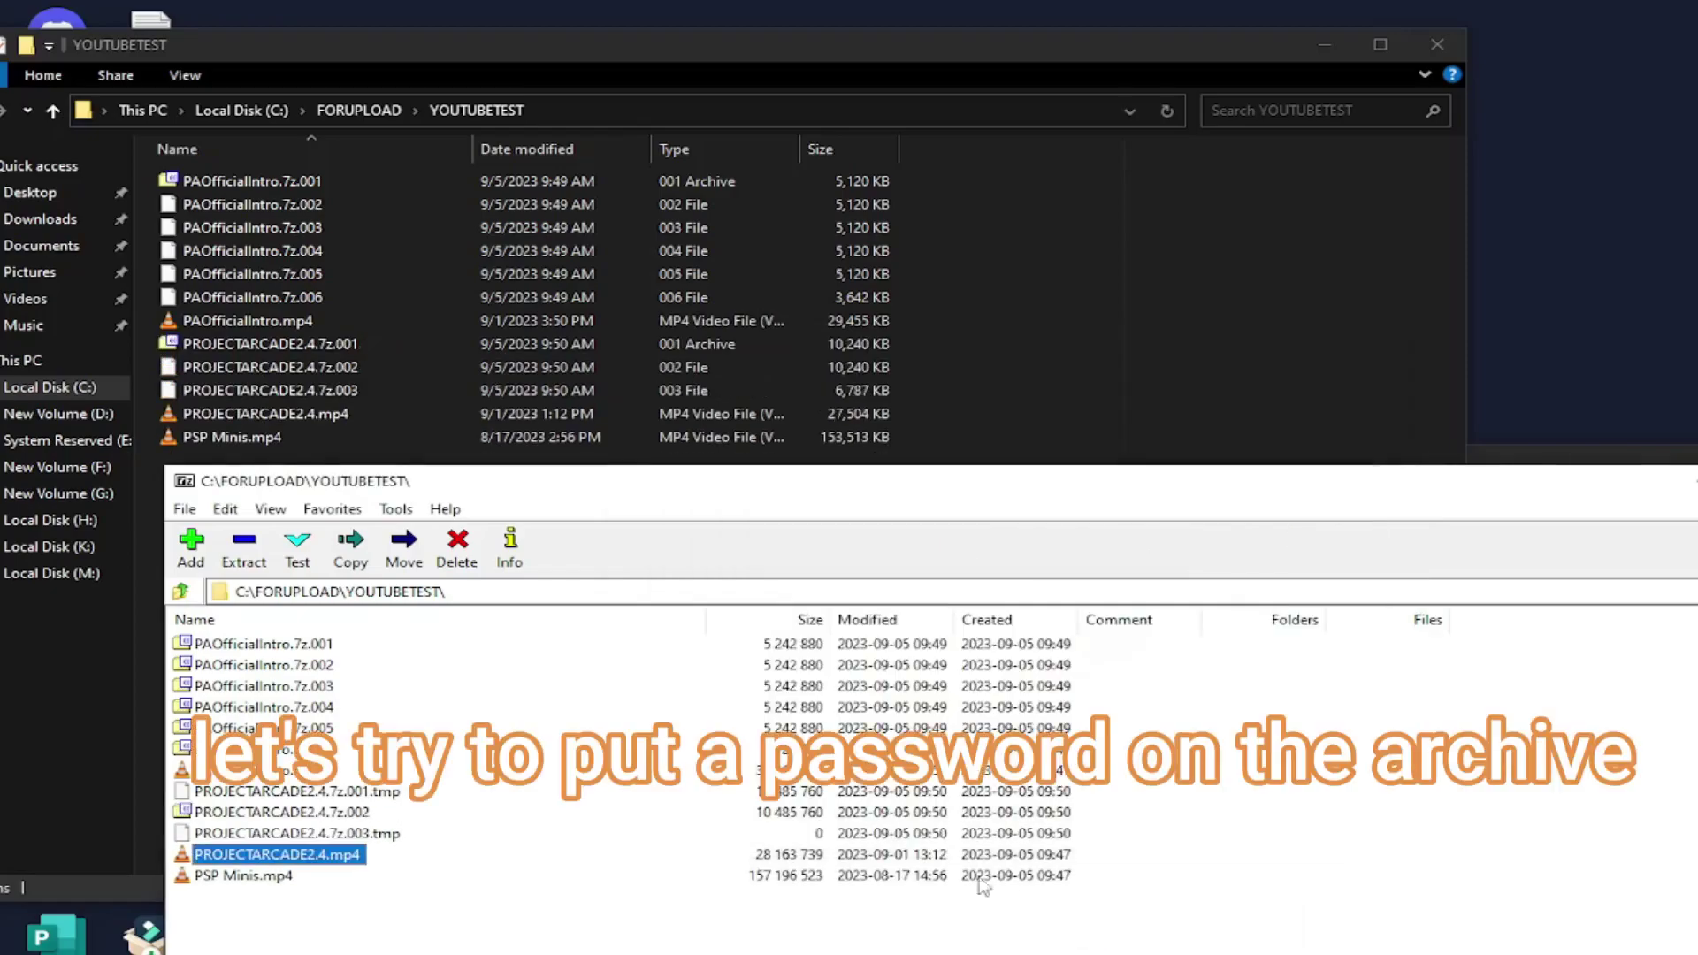
# Set up a new 7z archive for PSP Minis.mp4 with the compression level 5 - Normal
pyautogui.click(249, 442)
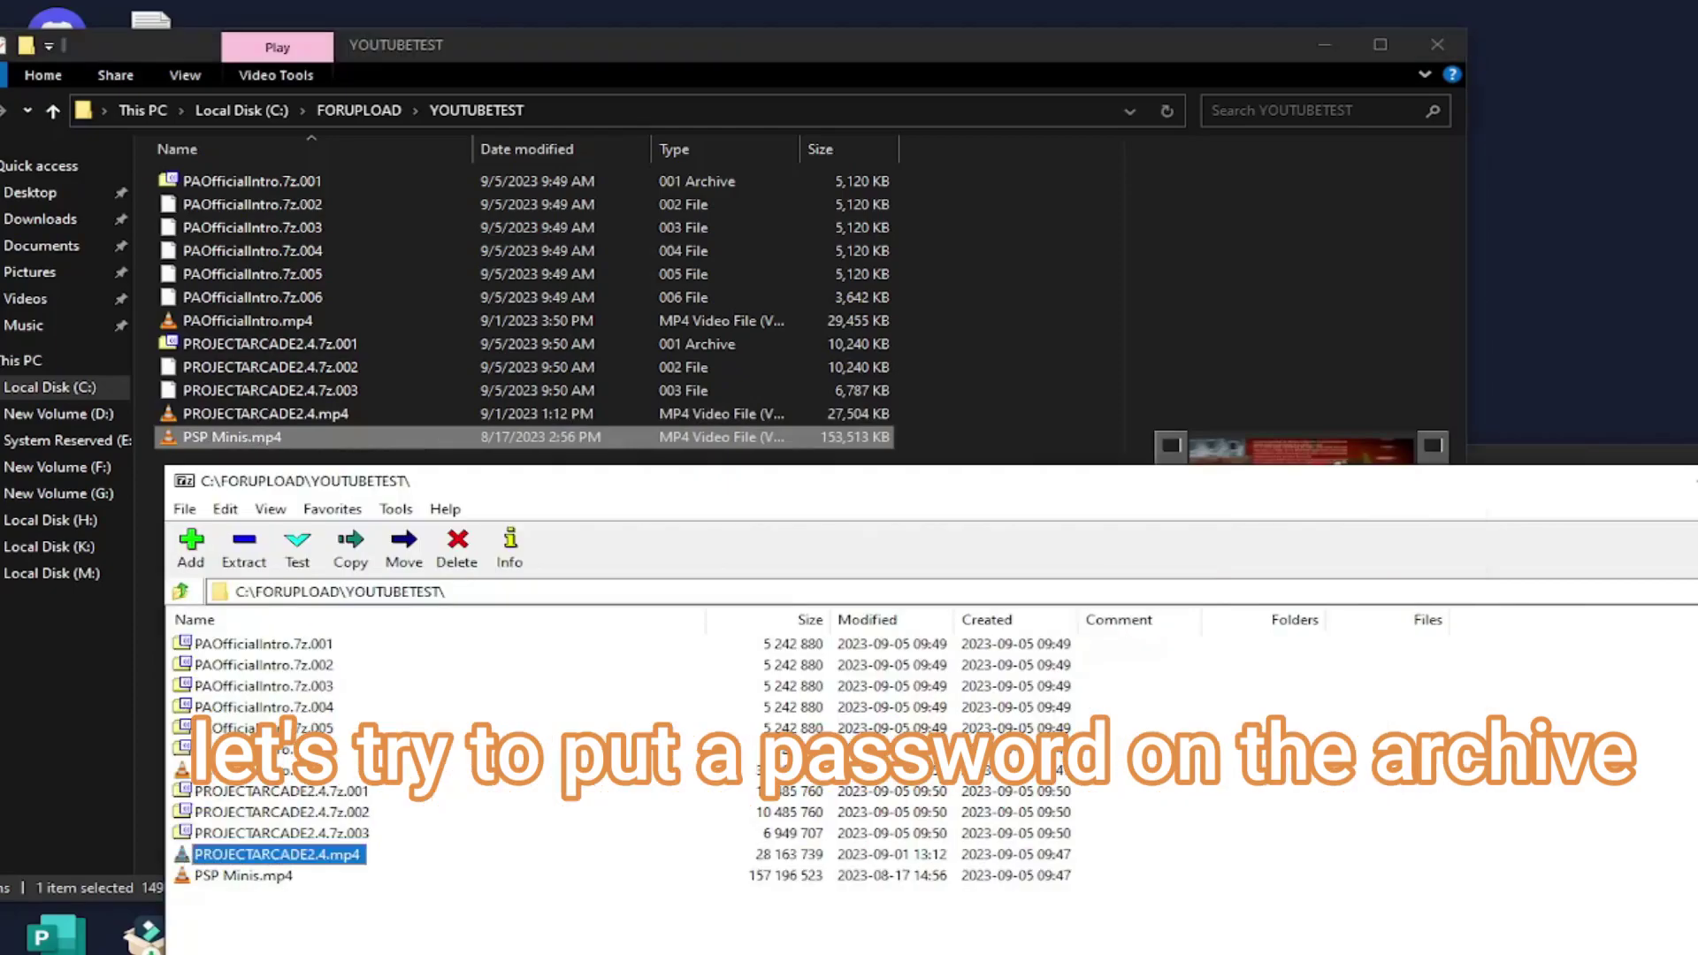
pyautogui.click(290, 878)
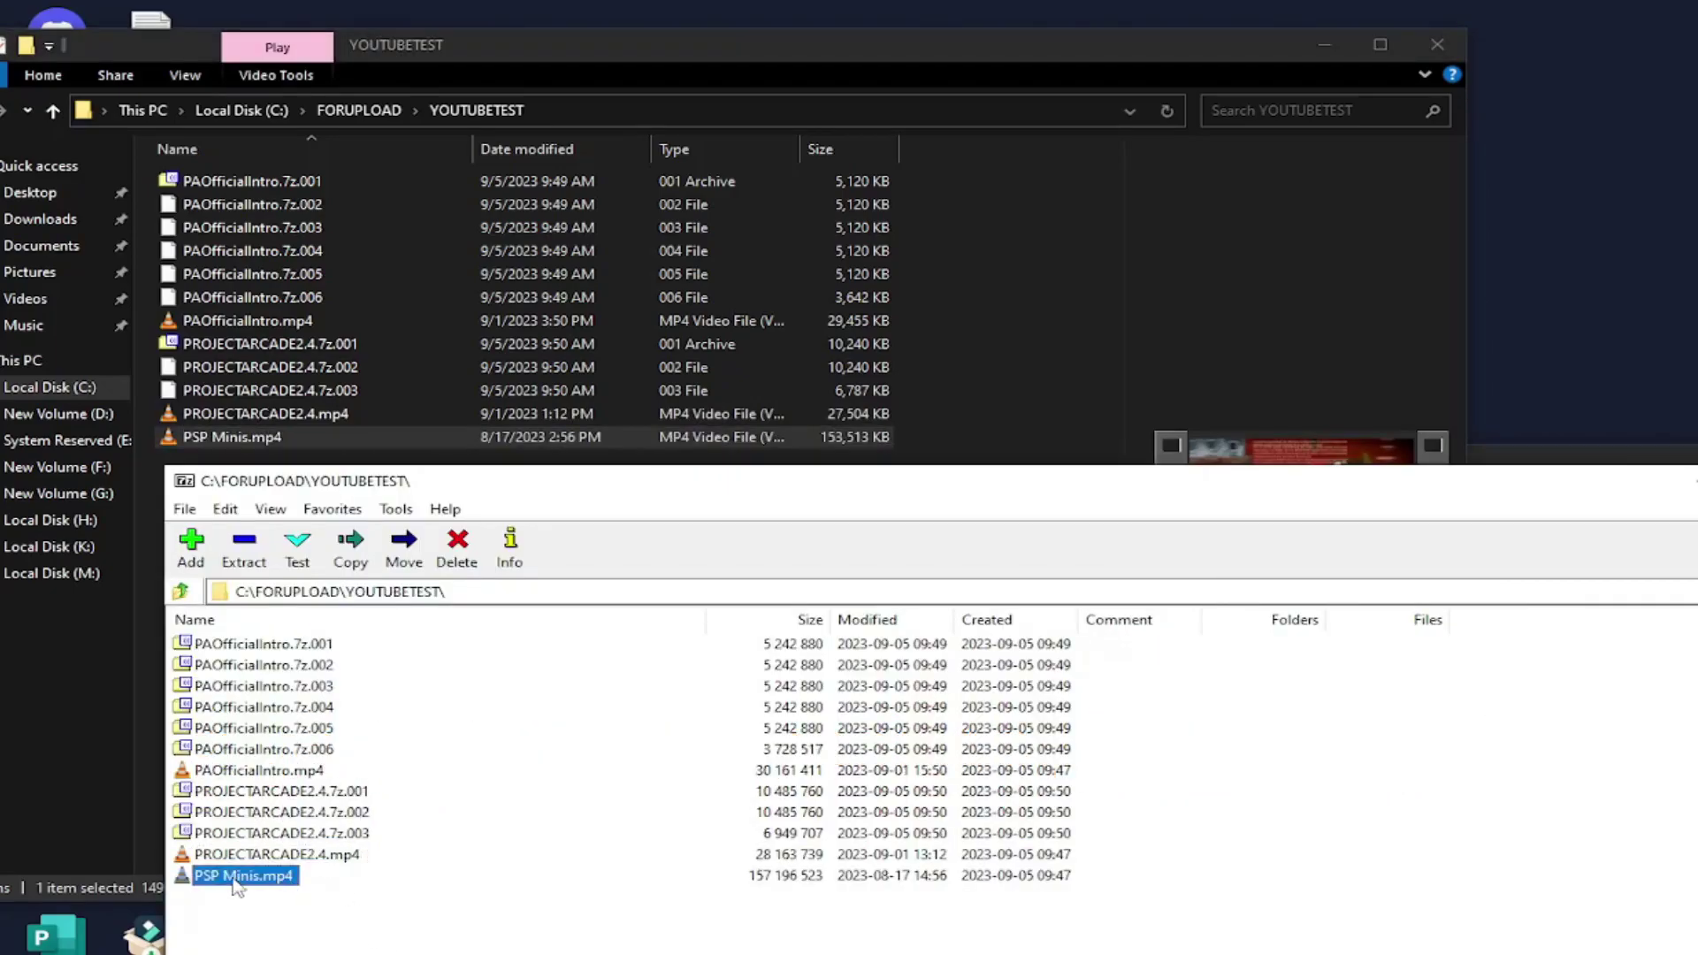
pyautogui.click(190, 547)
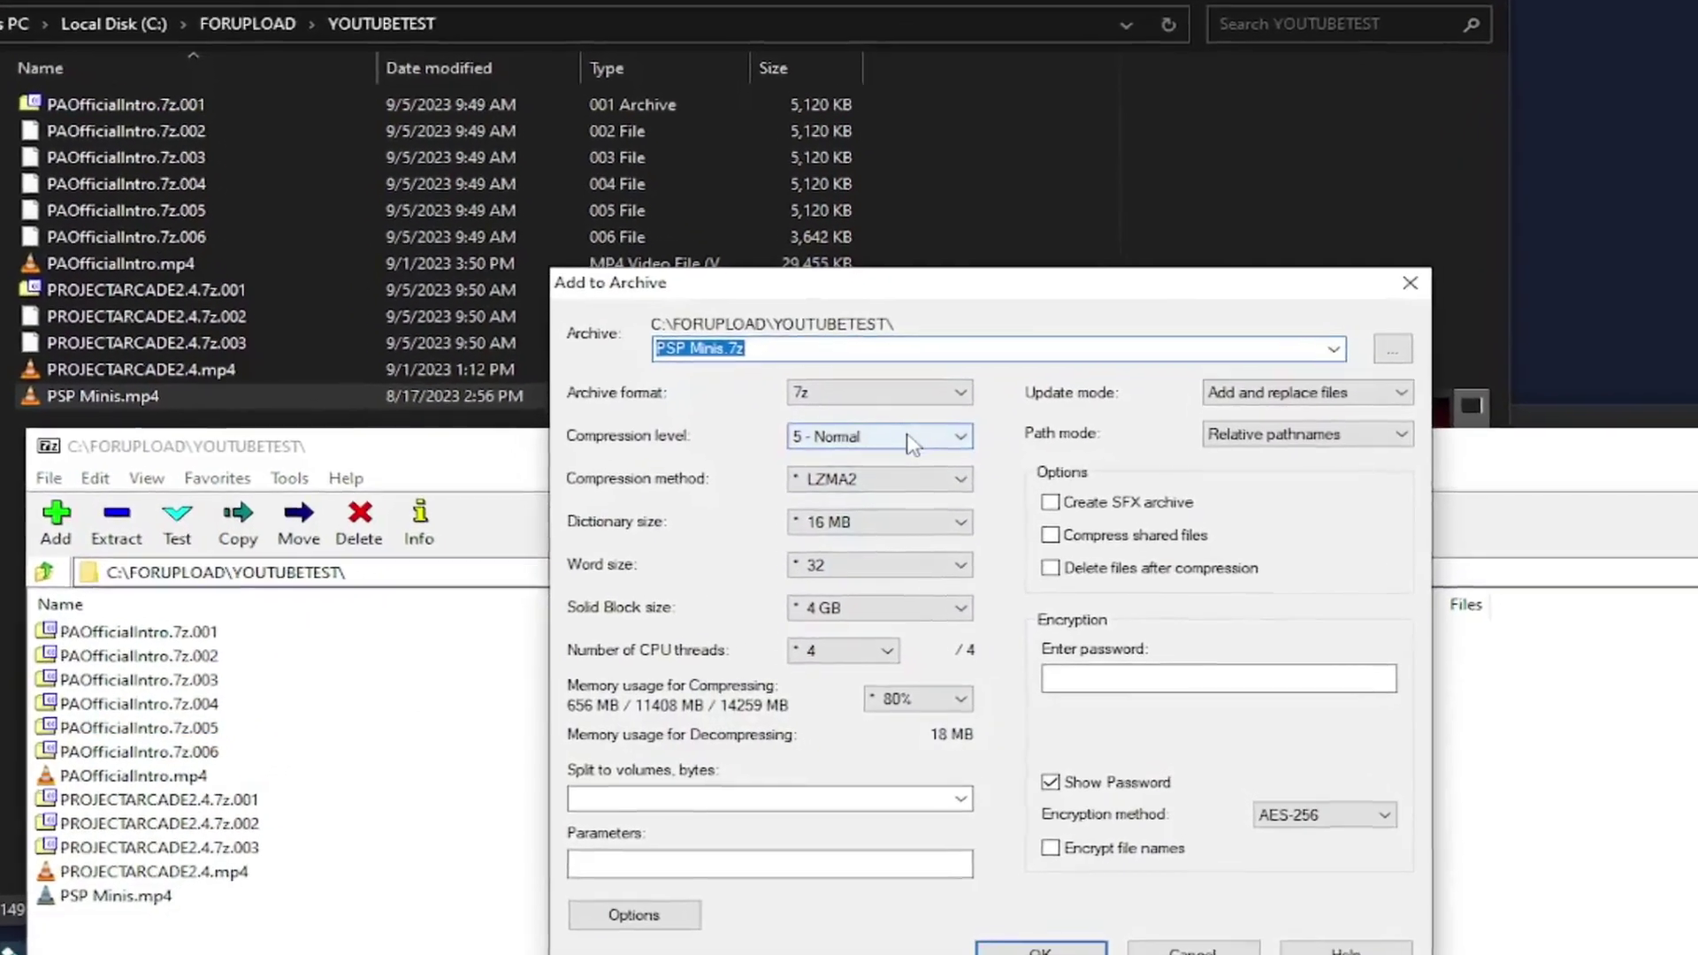
pyautogui.click(939, 472)
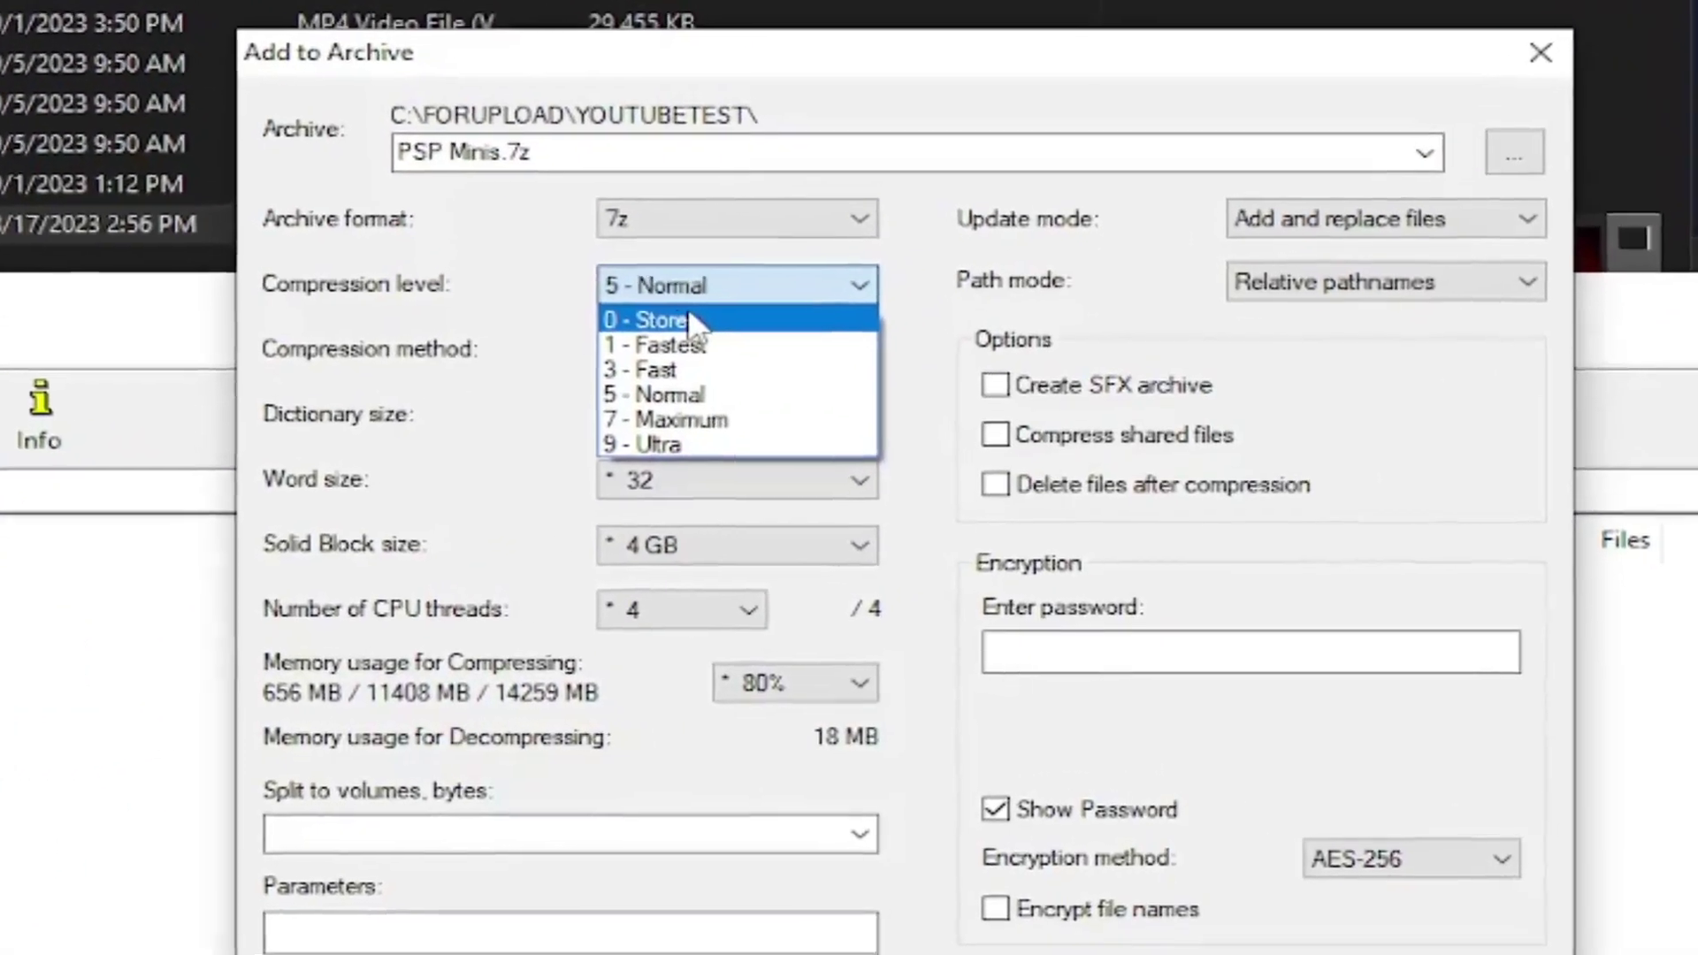
pyautogui.click(762, 413)
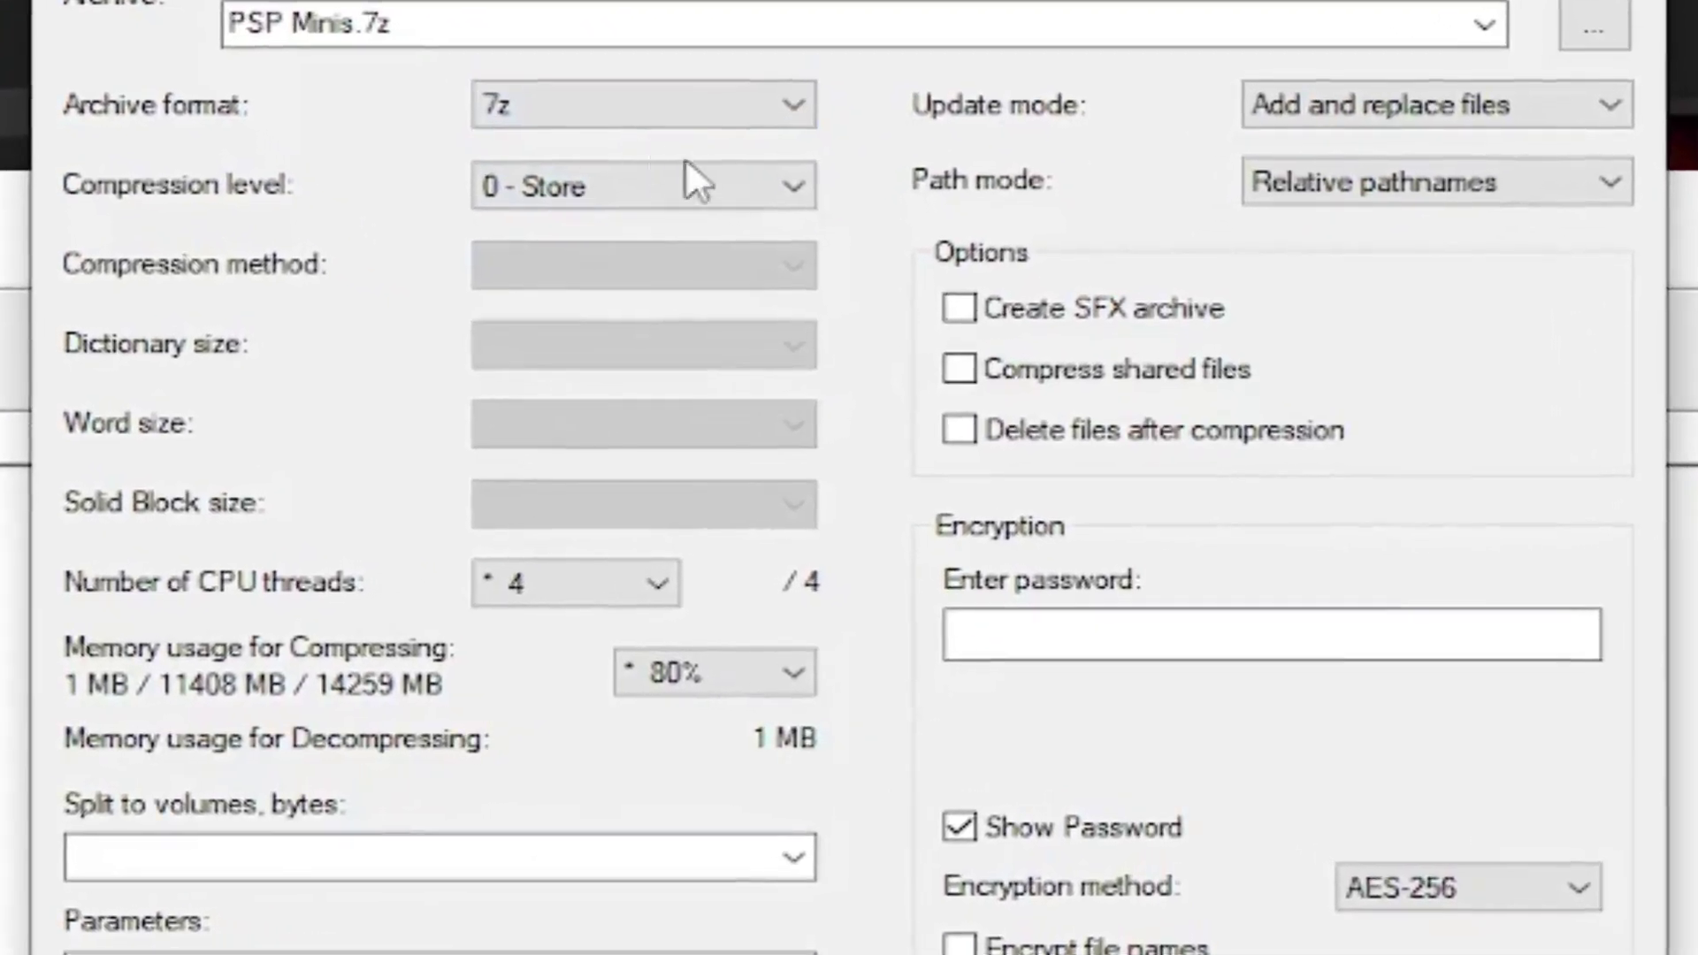
pyautogui.click(683, 187)
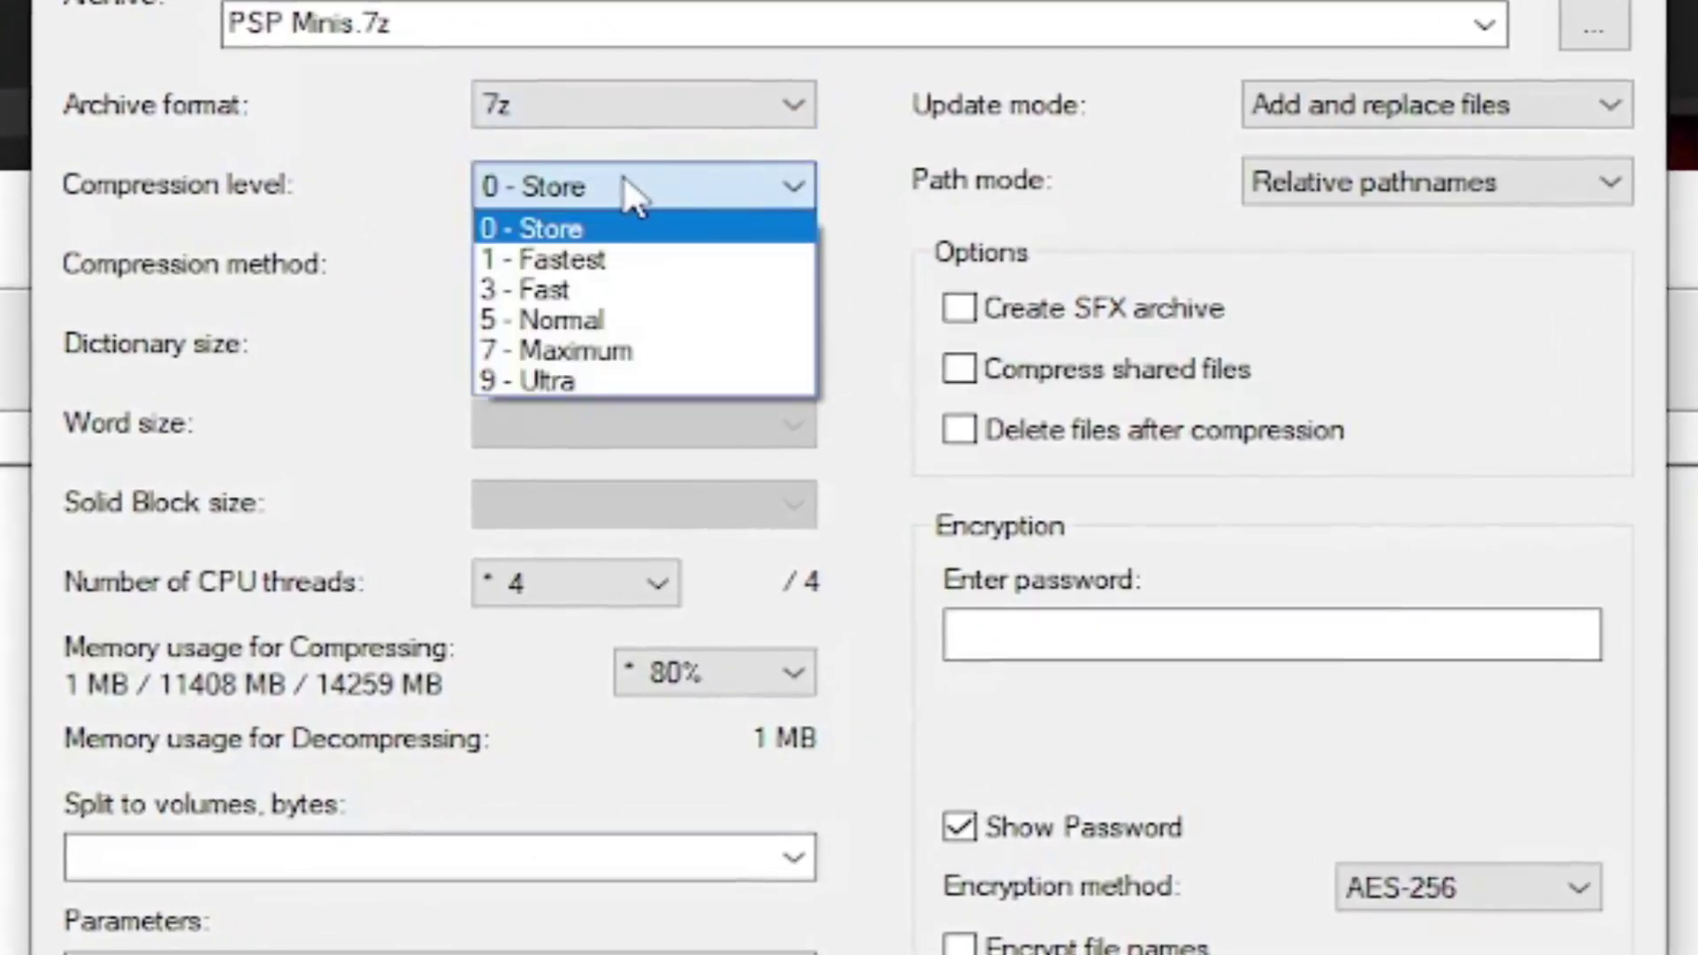
pyautogui.click(555, 320)
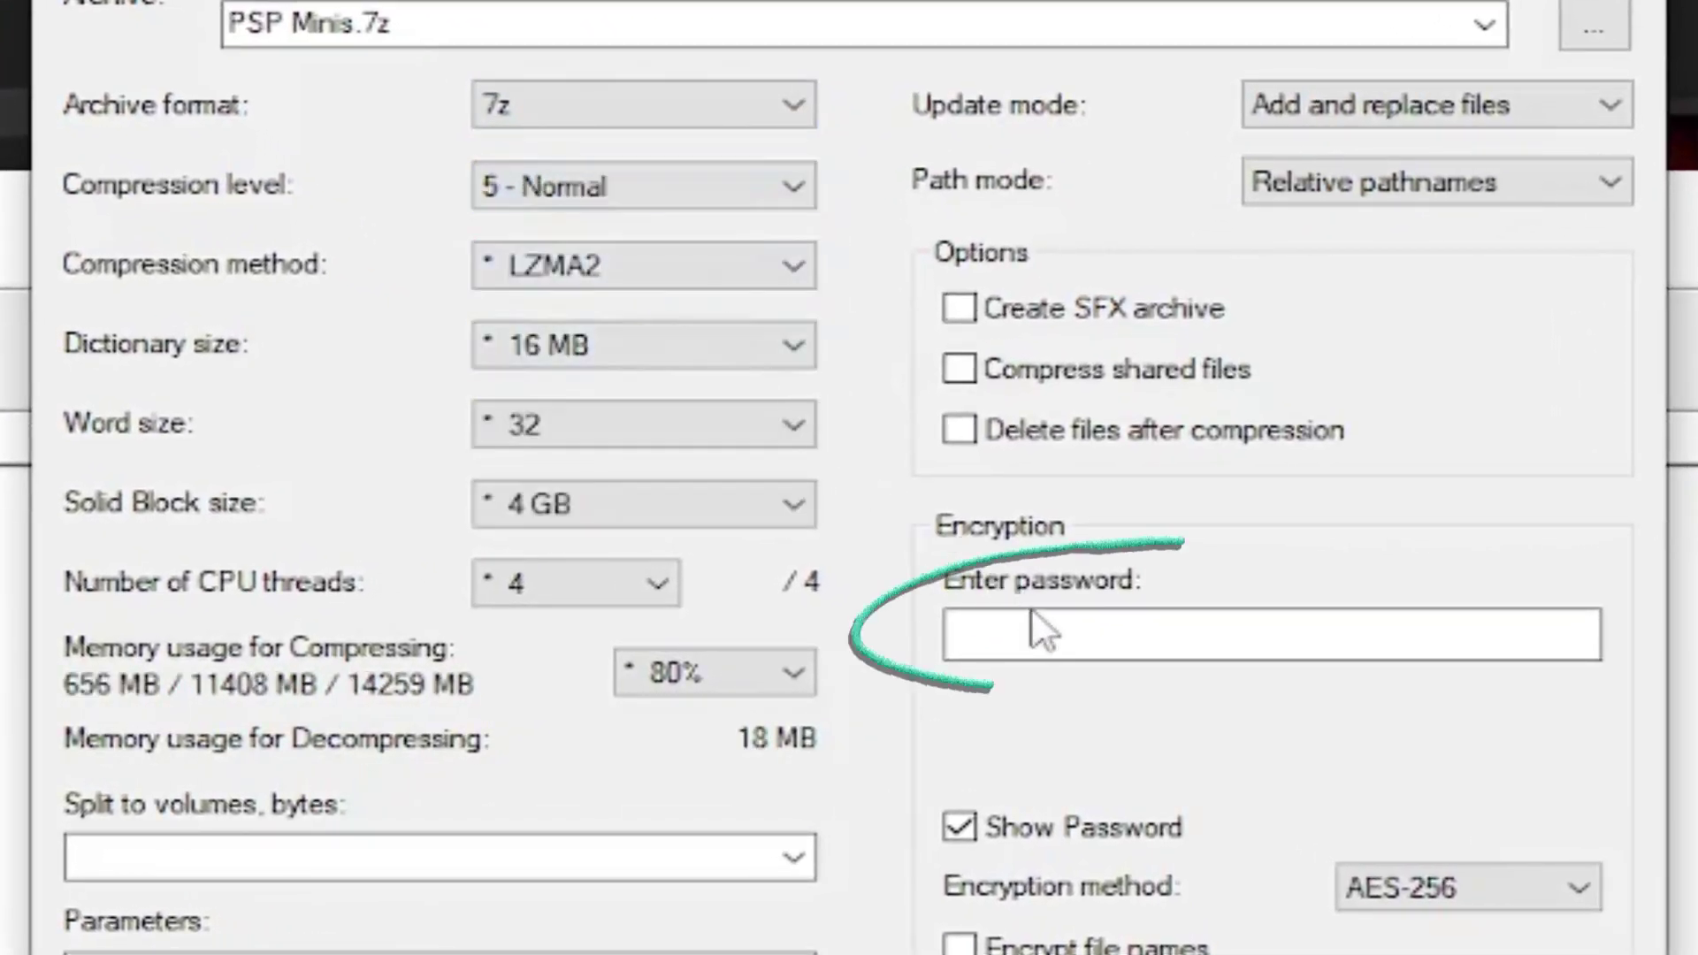
# Enter an encryption password for the PSP Minis archive
pyautogui.click(1051, 641)
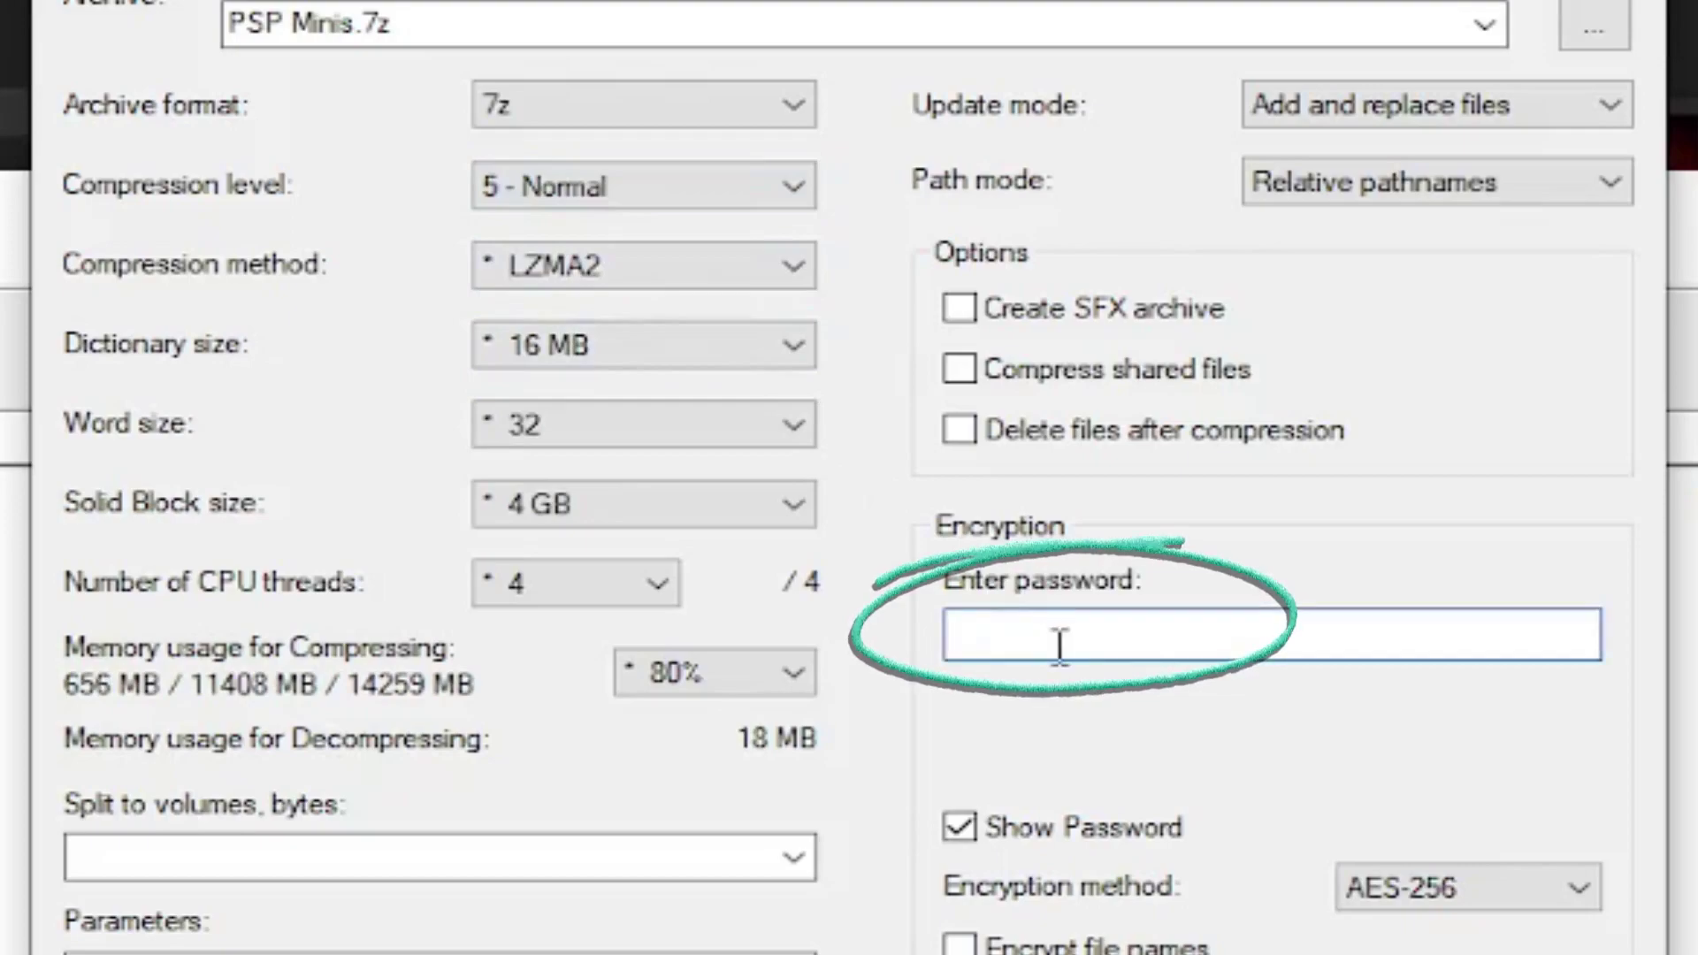
pyautogui.write('password')
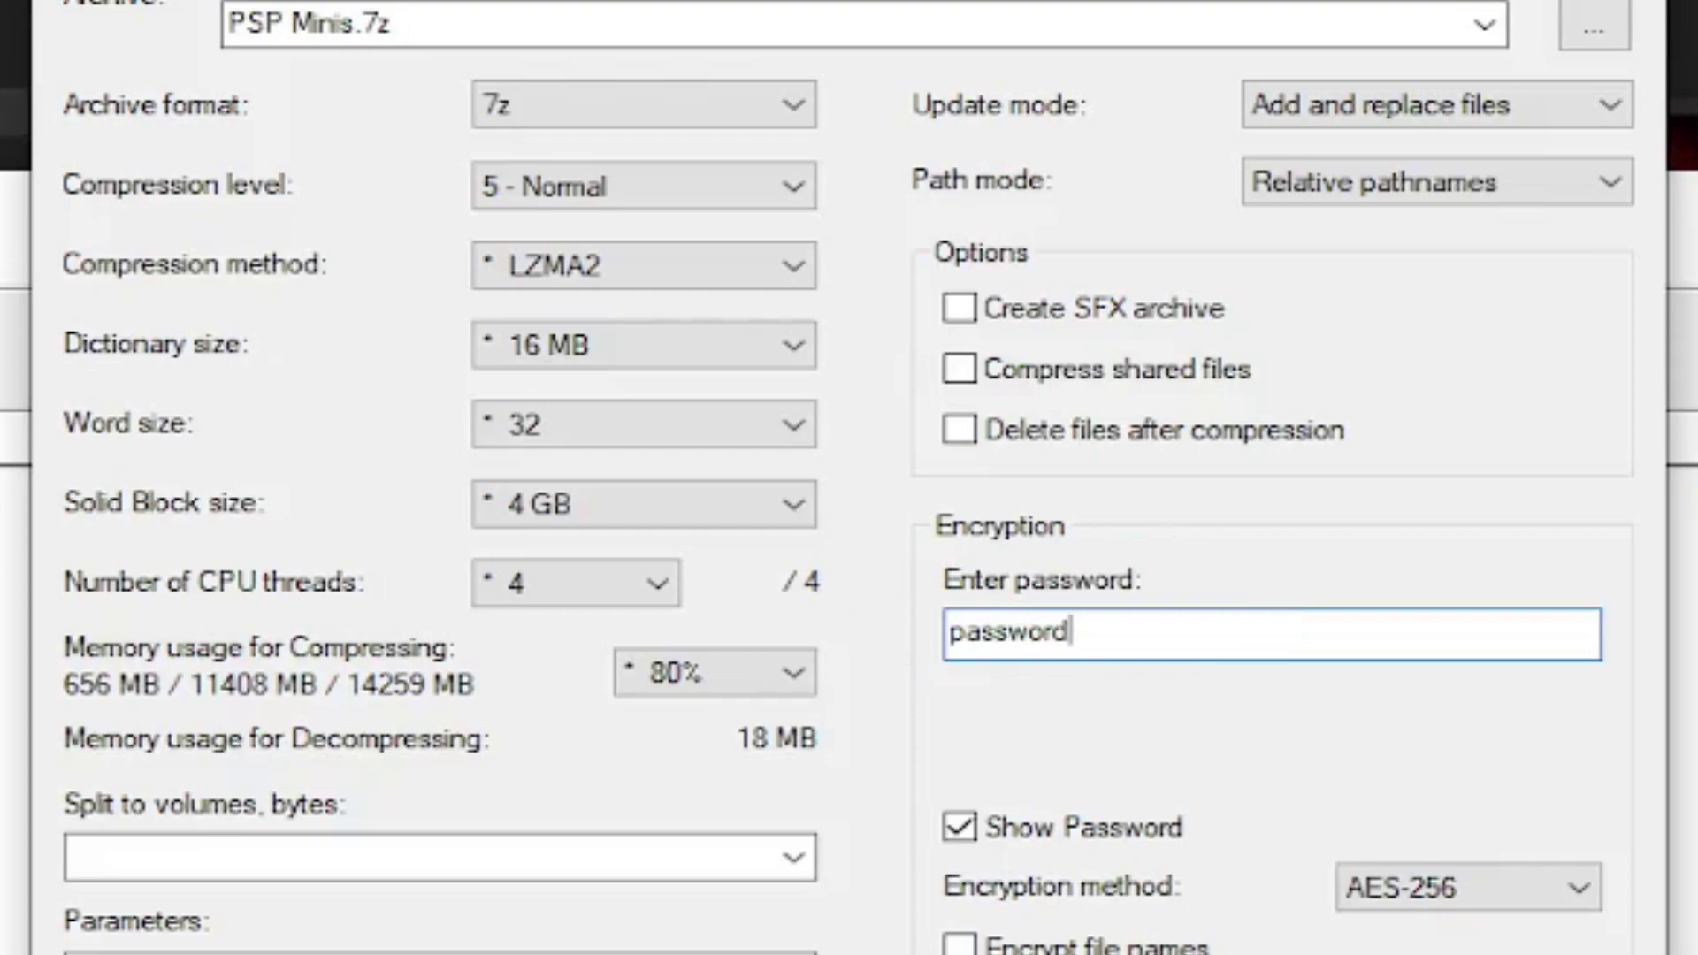
pyautogui.write('123')
# Set the PSP Minis archive to split into volumes of 40M and create it
pyautogui.click(451, 859)
pyautogui.write('40M')
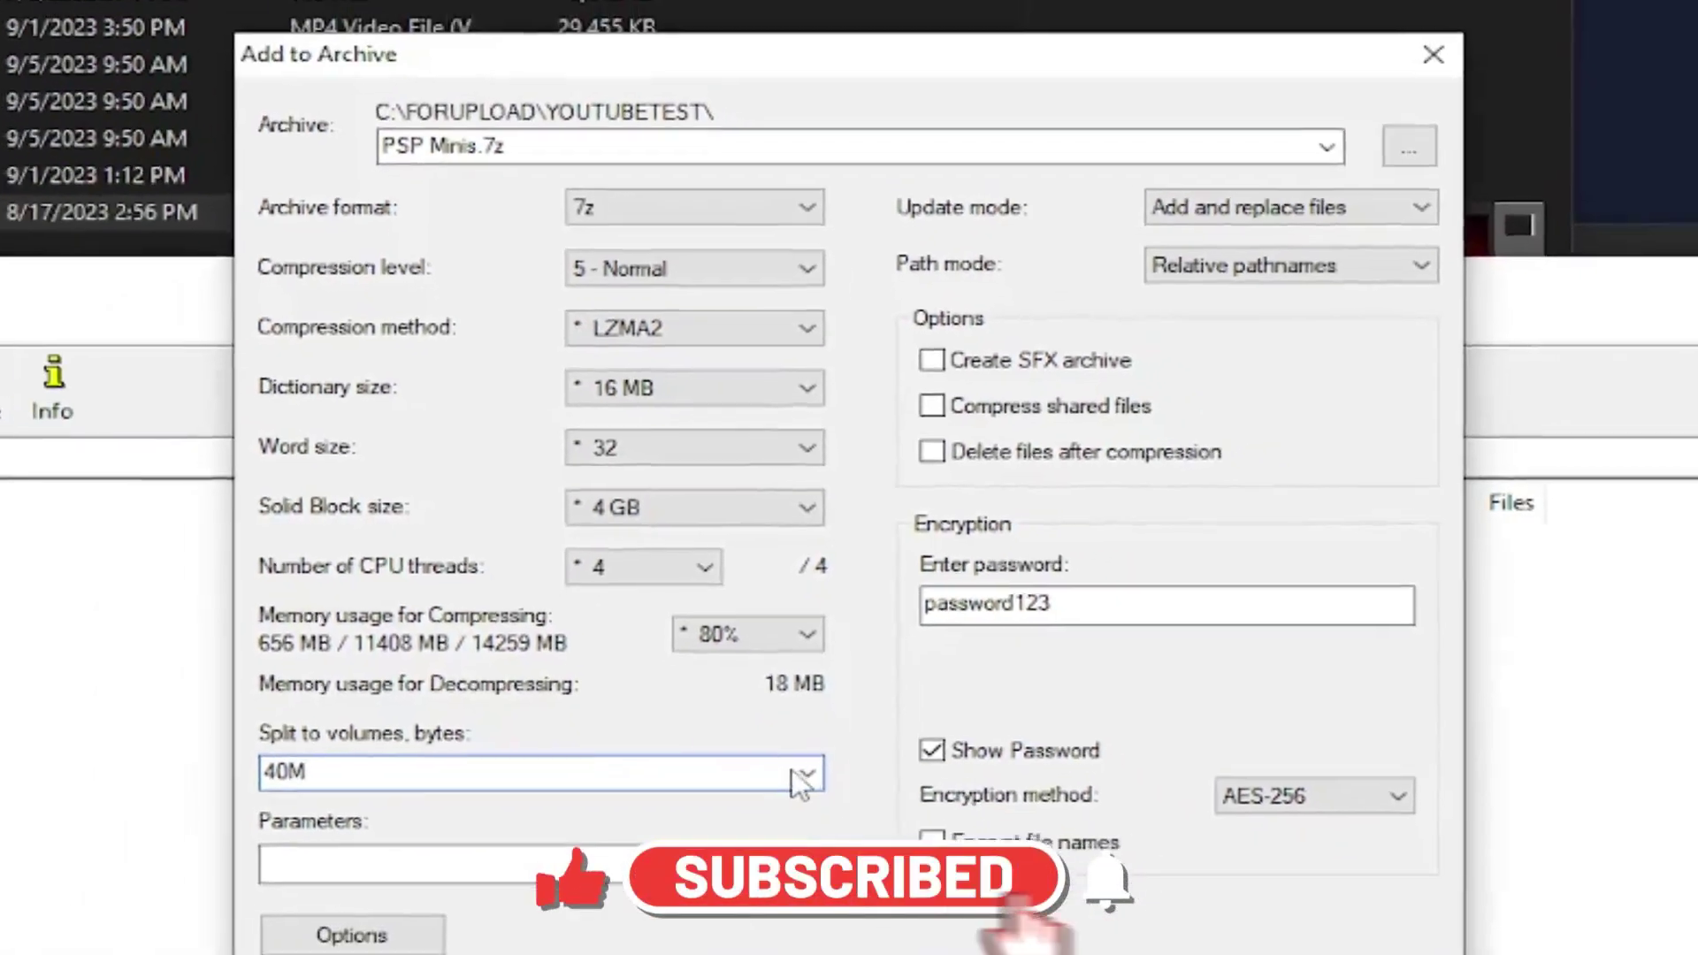
pyautogui.click(804, 775)
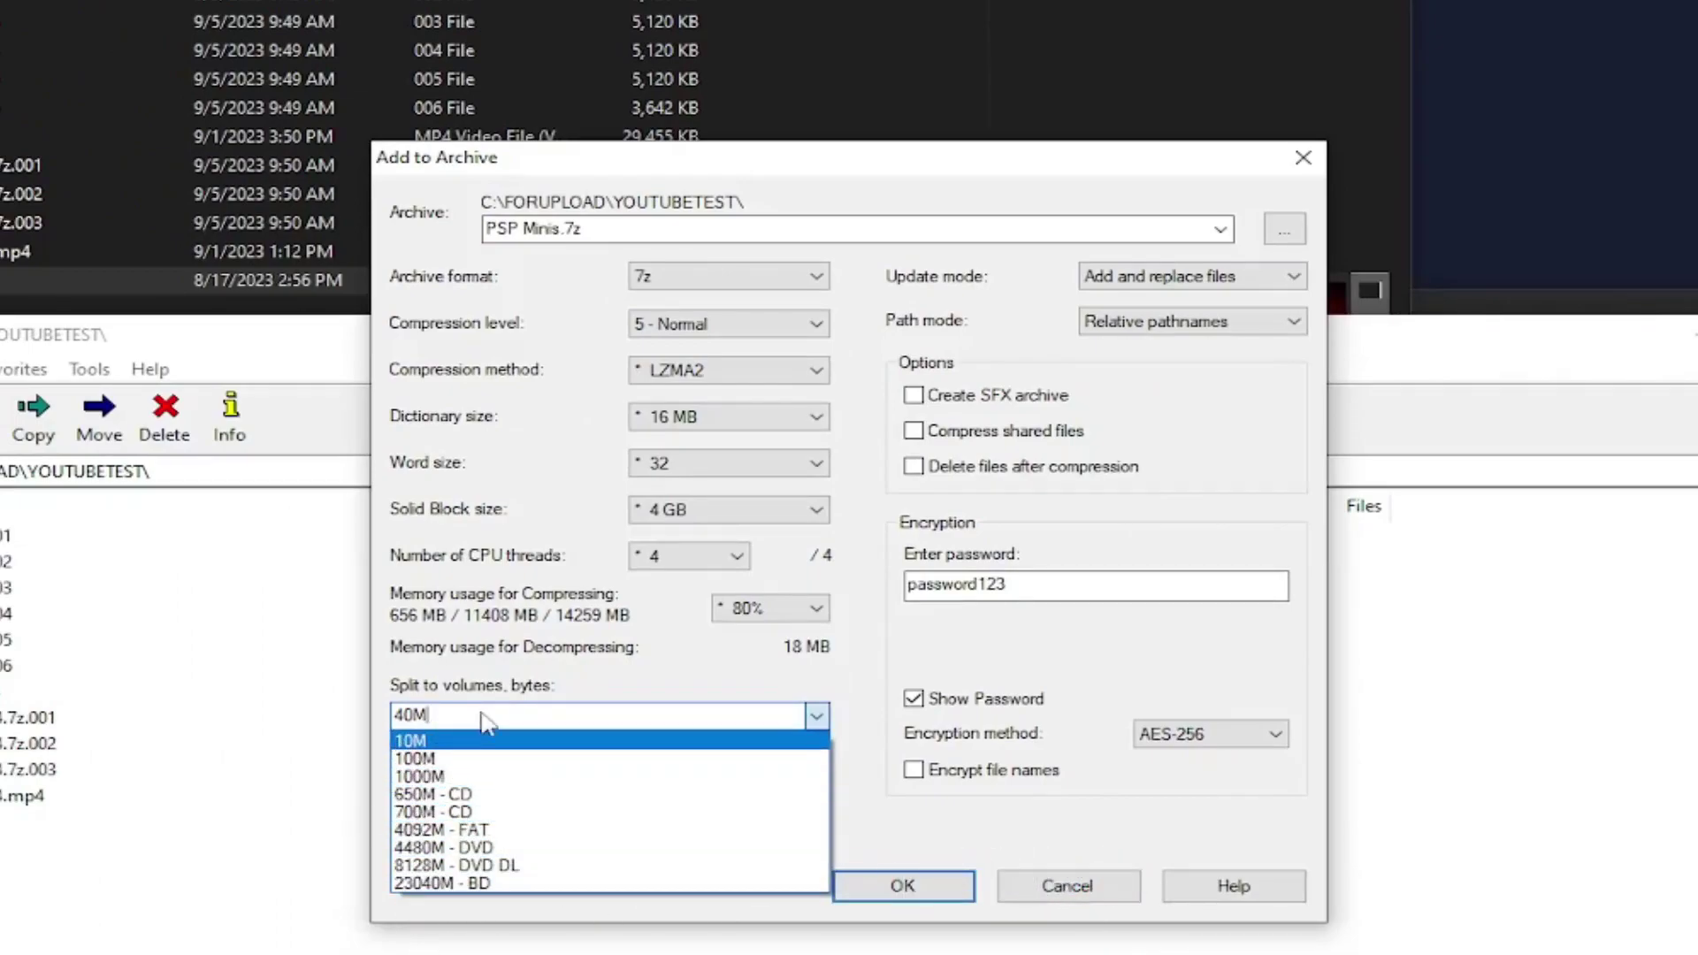
pyautogui.click(818, 716)
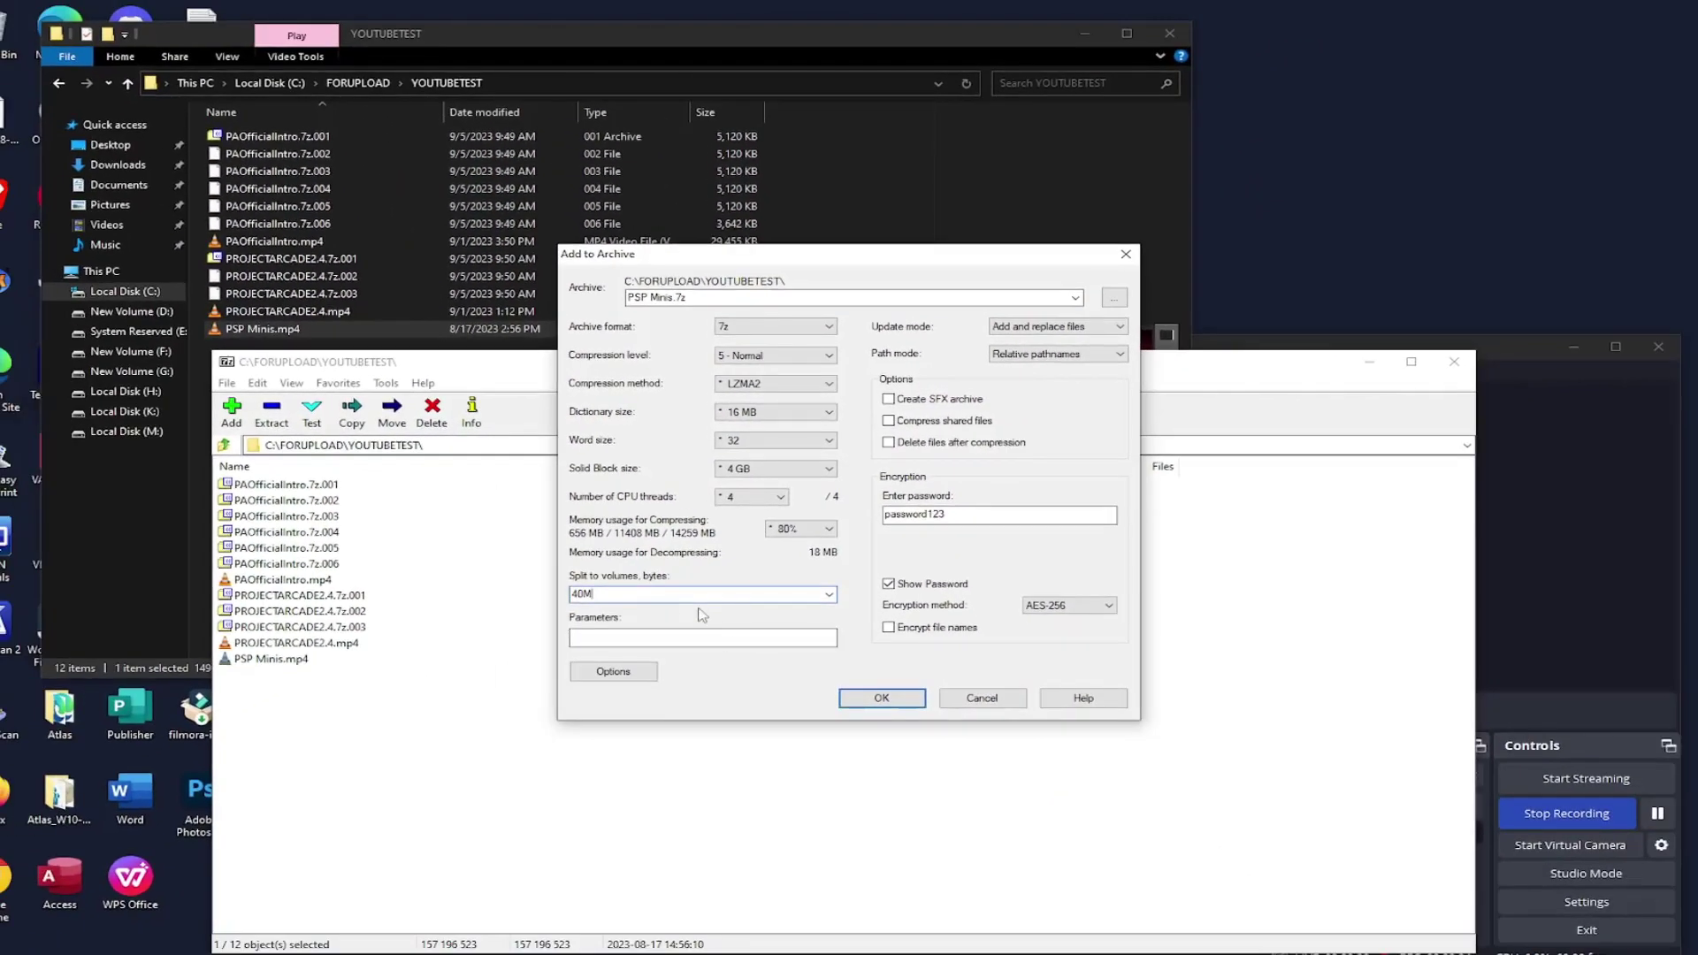
pyautogui.click(886, 698)
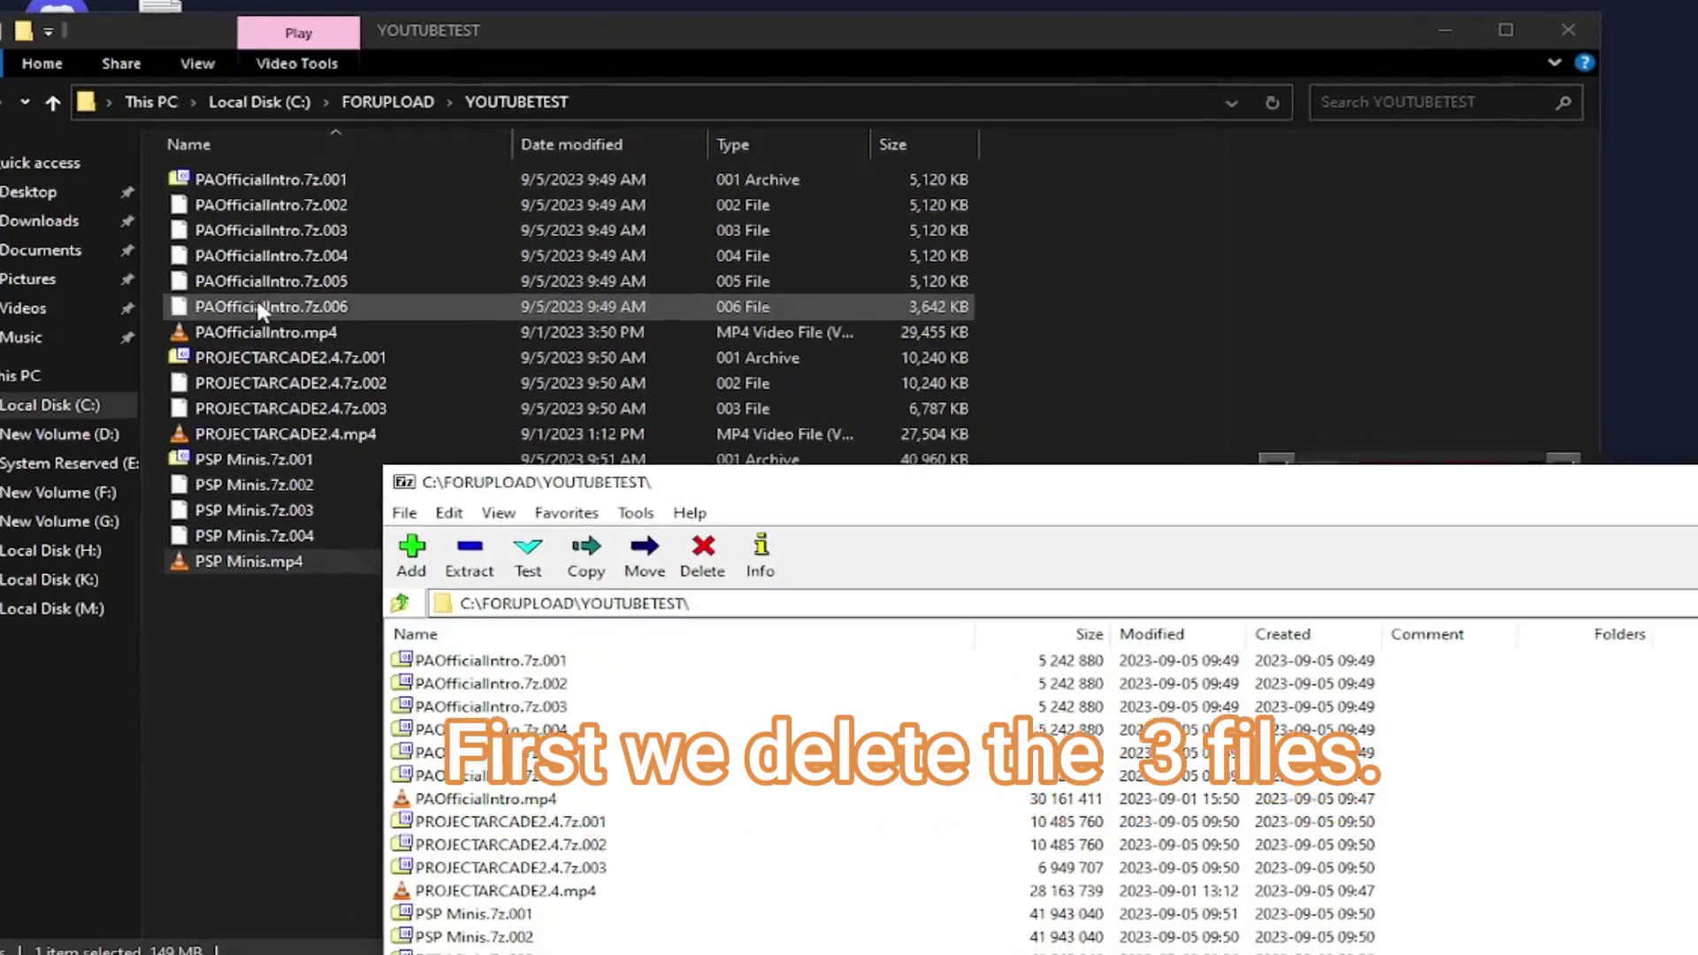
# In File Explorer, delete the original videos PAOfficialIntro.mp4, PROJECTARCADE2.4.mp4 and PSP Minis.mp4 from the YOUTUBETEST folder
pyautogui.click(260, 307)
pyautogui.click(306, 178)
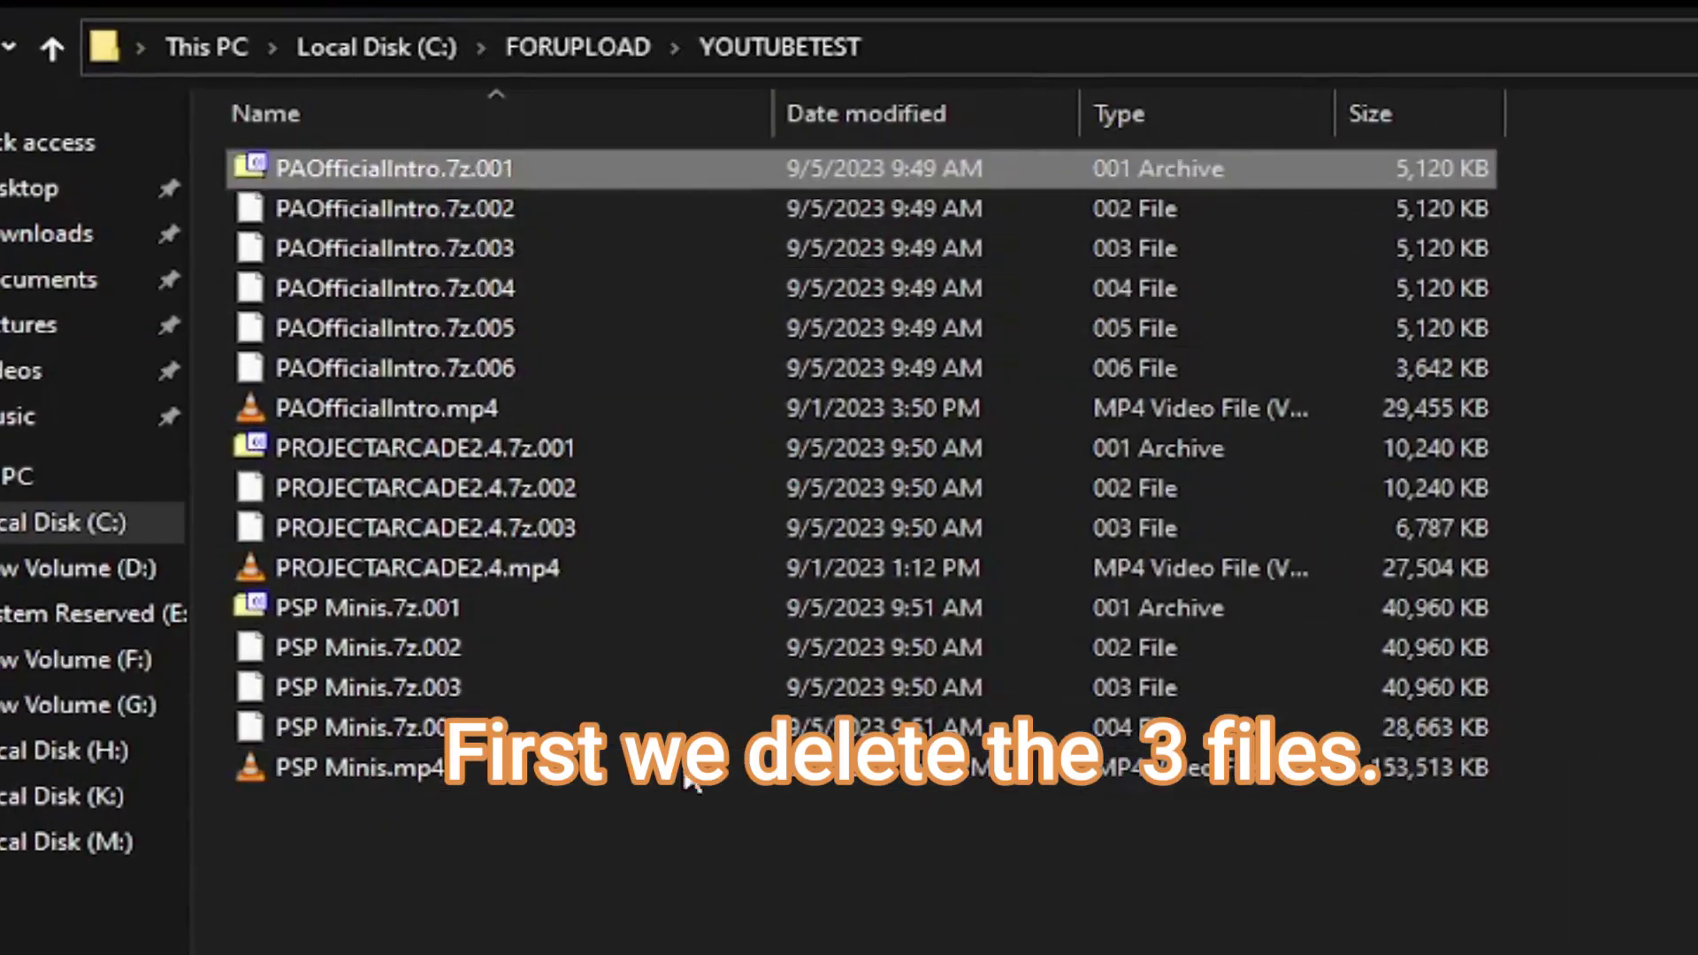
pyautogui.click(381, 736)
pyautogui.click(439, 206)
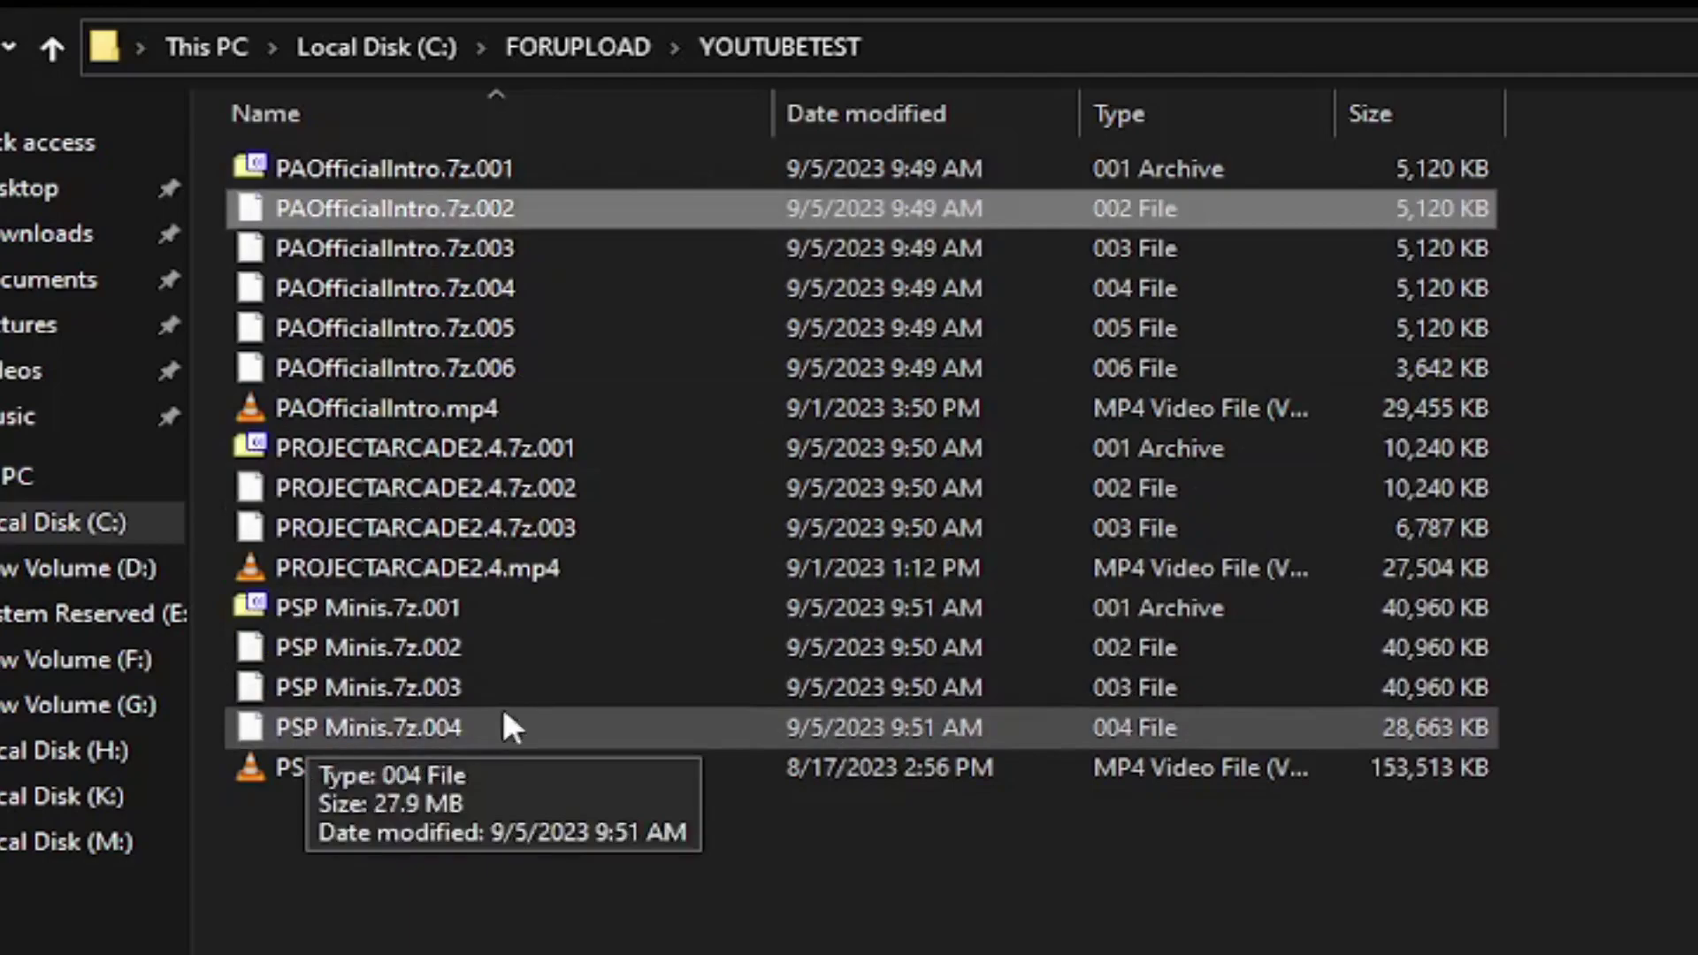
pyautogui.click(460, 164)
pyautogui.click(369, 405)
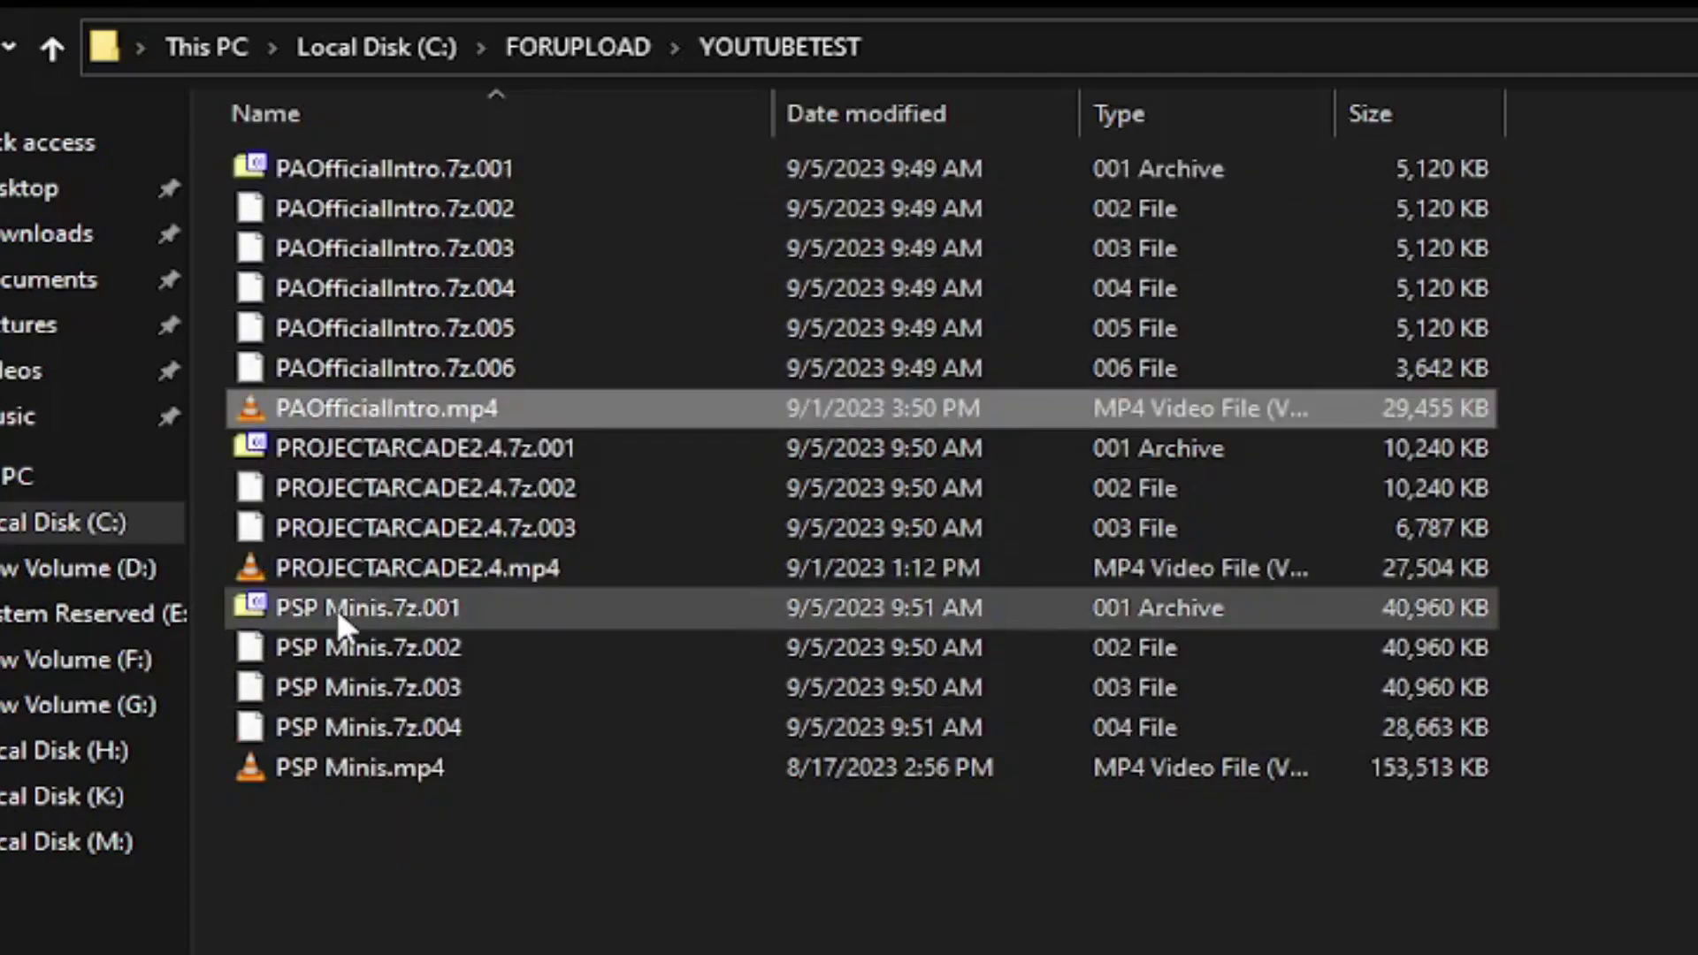
pyautogui.keyDown('ctrl'); pyautogui.click(384, 565); pyautogui.keyUp('ctrl')
pyautogui.keyDown('ctrl'); pyautogui.click(334, 767); pyautogui.keyUp('ctrl')
pyautogui.rightClick(342, 764)
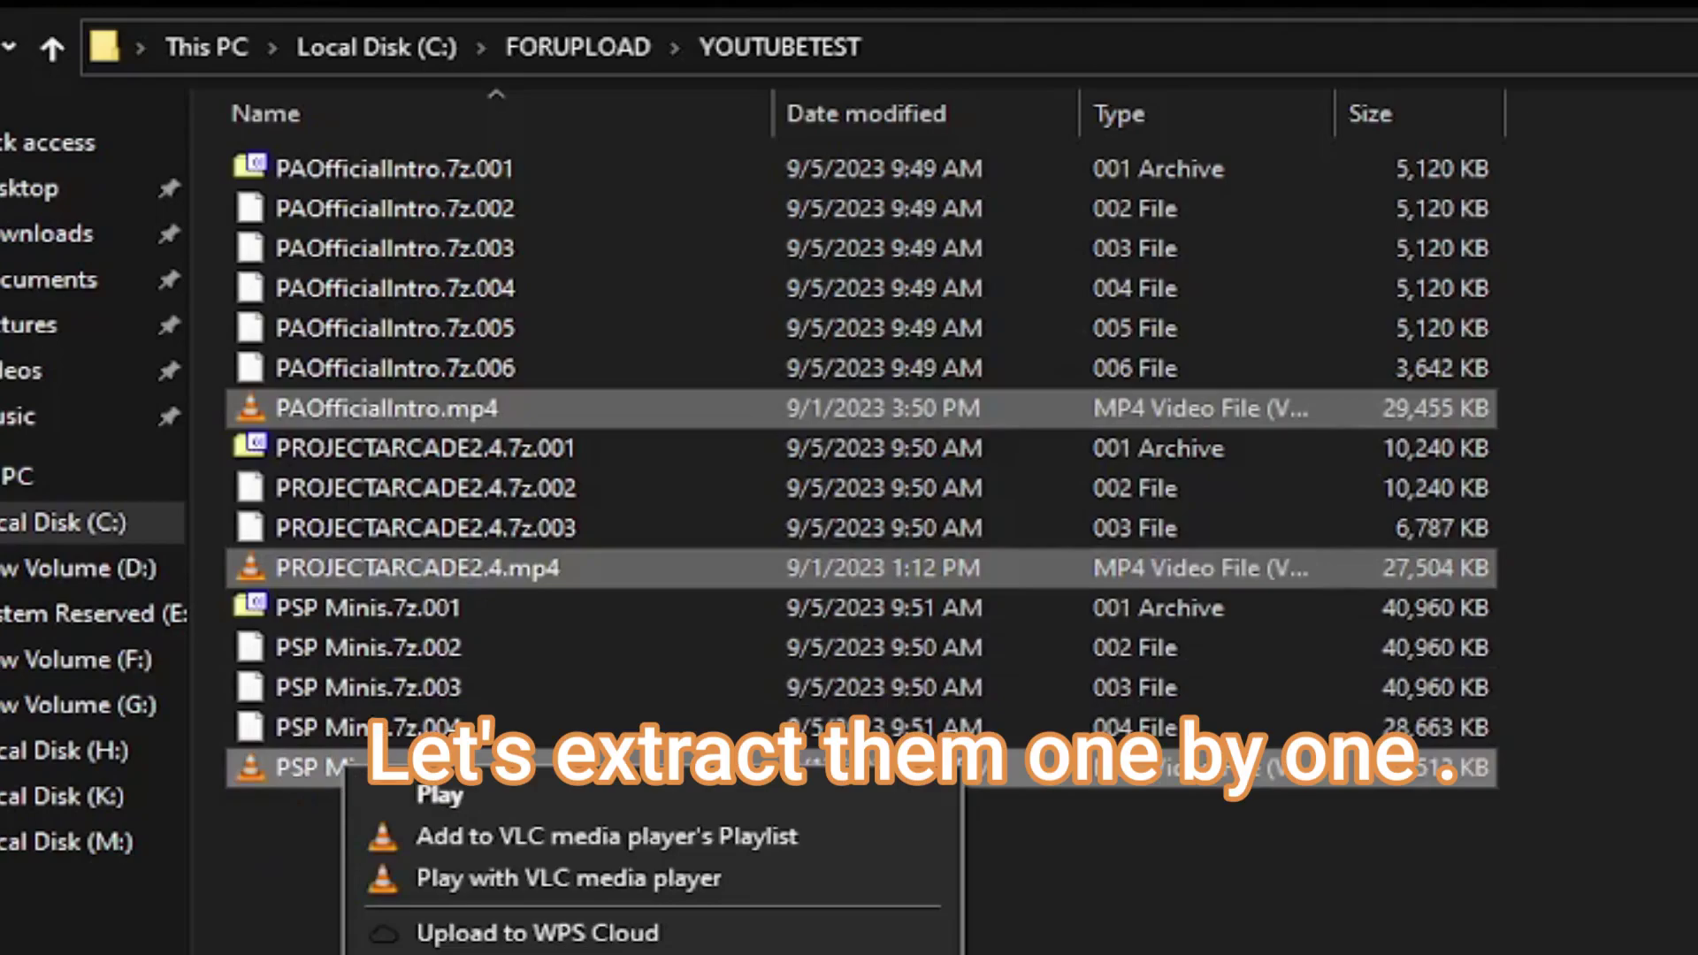
pyautogui.press('Delete')
pyautogui.click(393, 172)
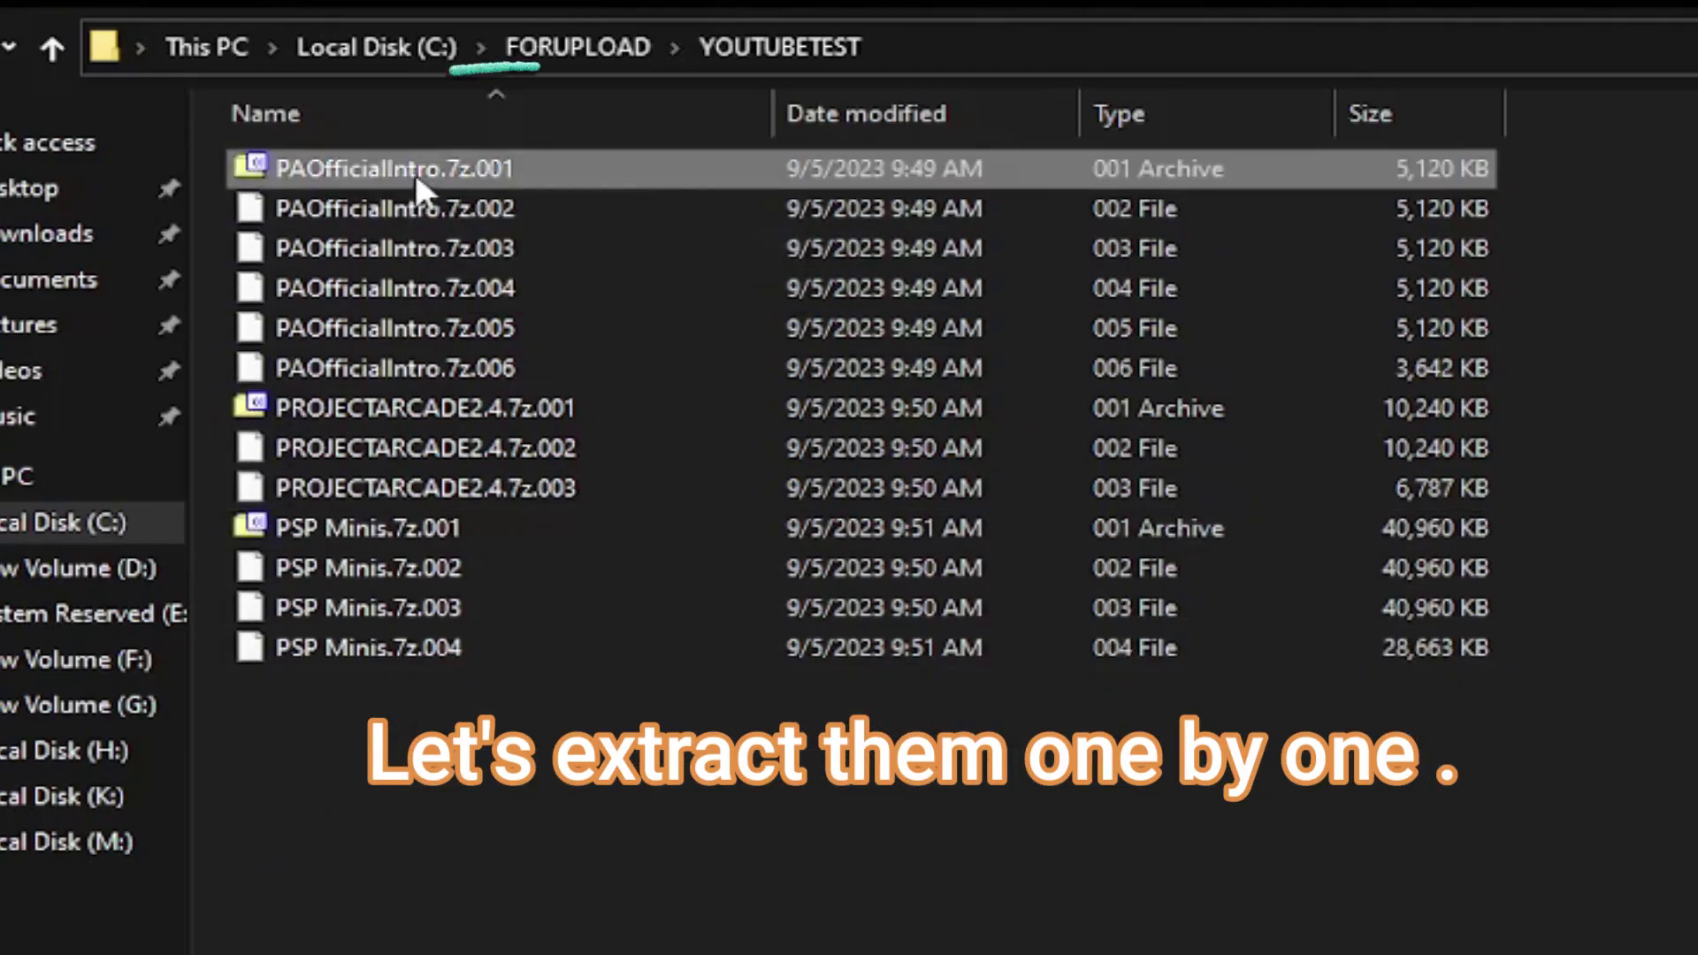
pyautogui.rightClick(389, 172)
pyautogui.moveTo(793, 309)
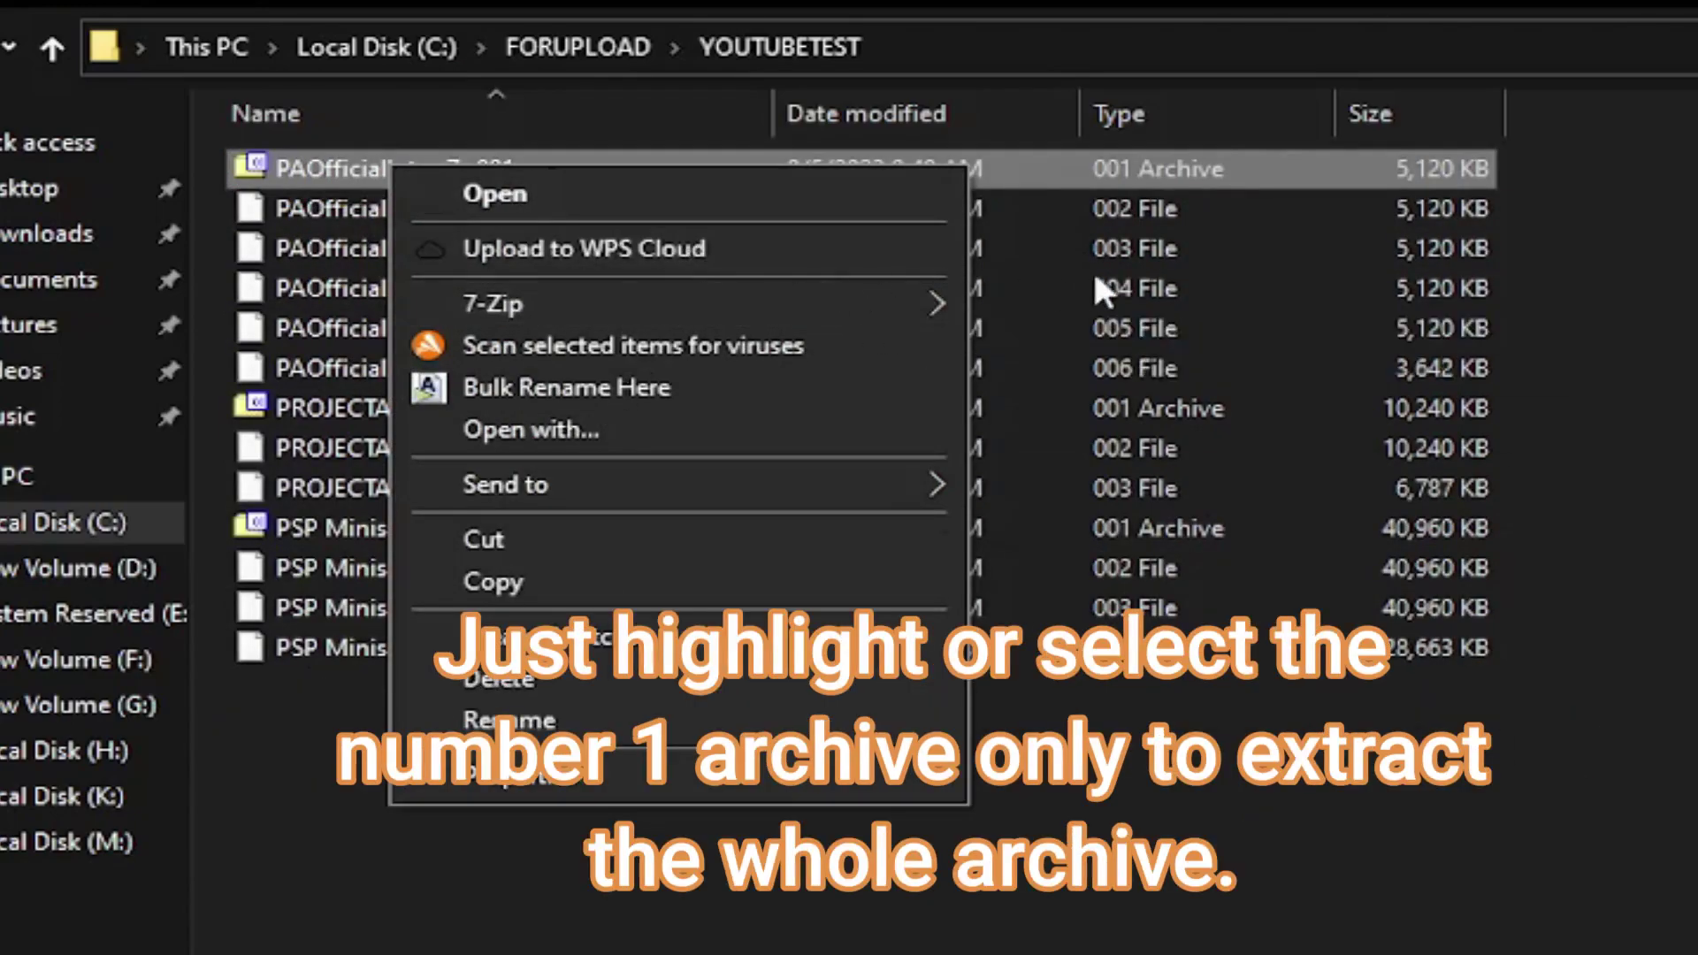
pyautogui.moveTo(852, 306)
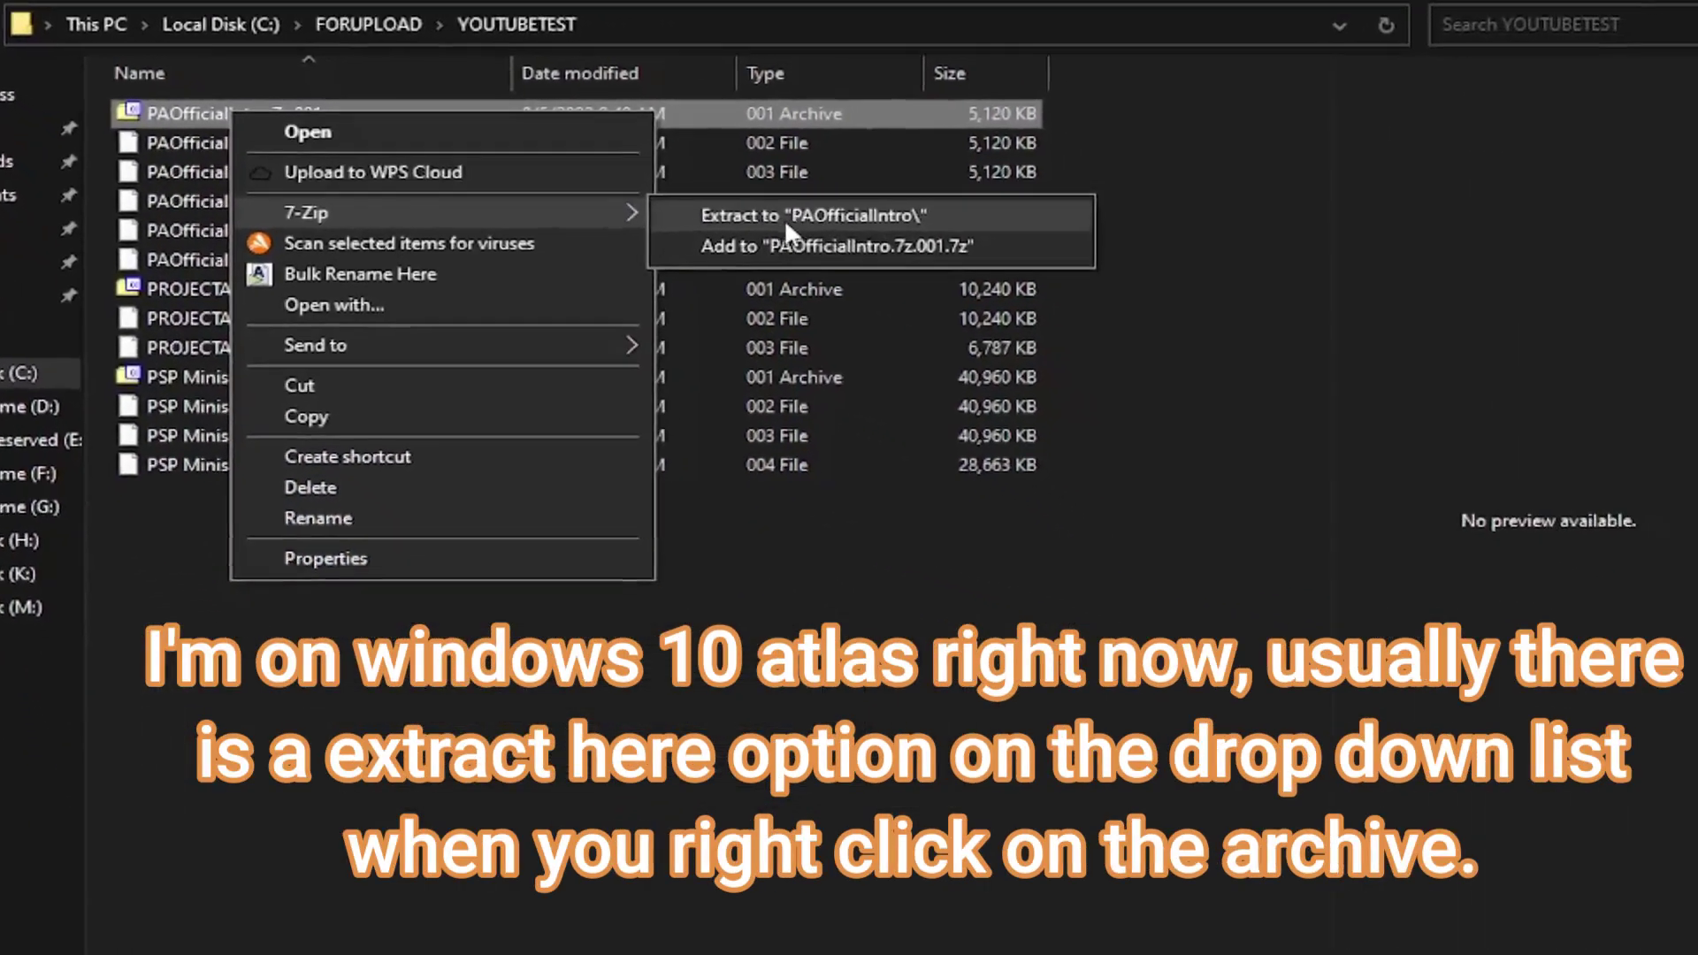
# Switch to 7-Zip and extract PAOfficialIntro.7z.001 into a PAOfficialIntro subfolder of YOUTUBETEST
pyautogui.click(707, 951)
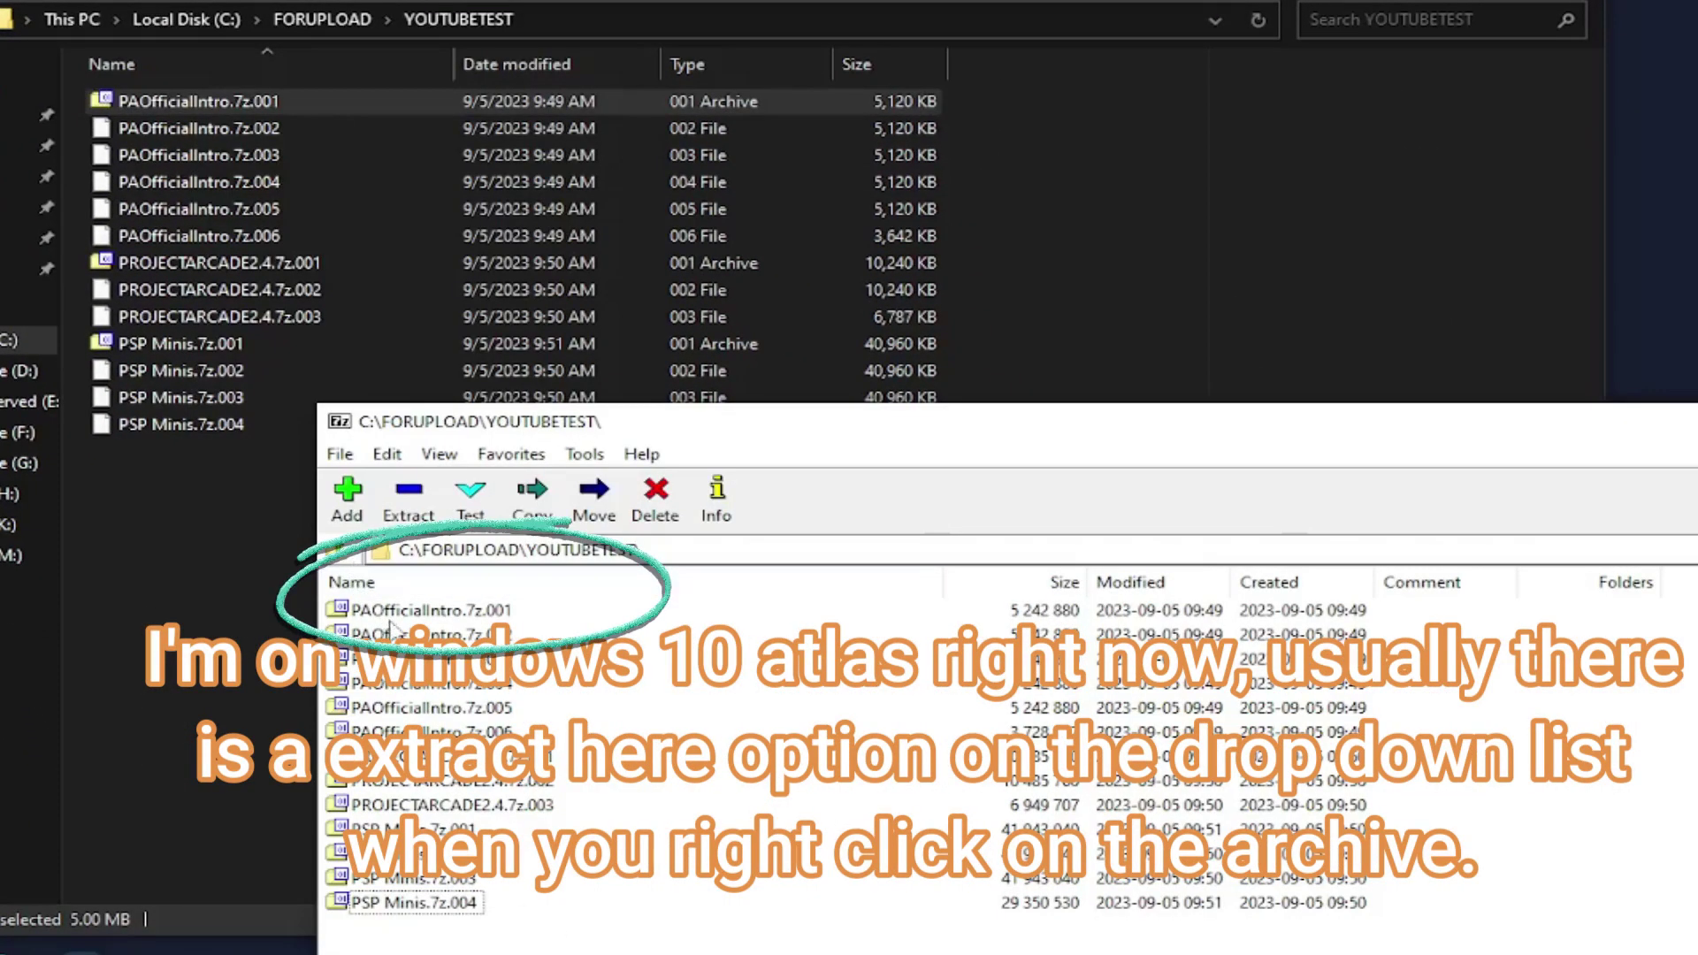
pyautogui.click(418, 612)
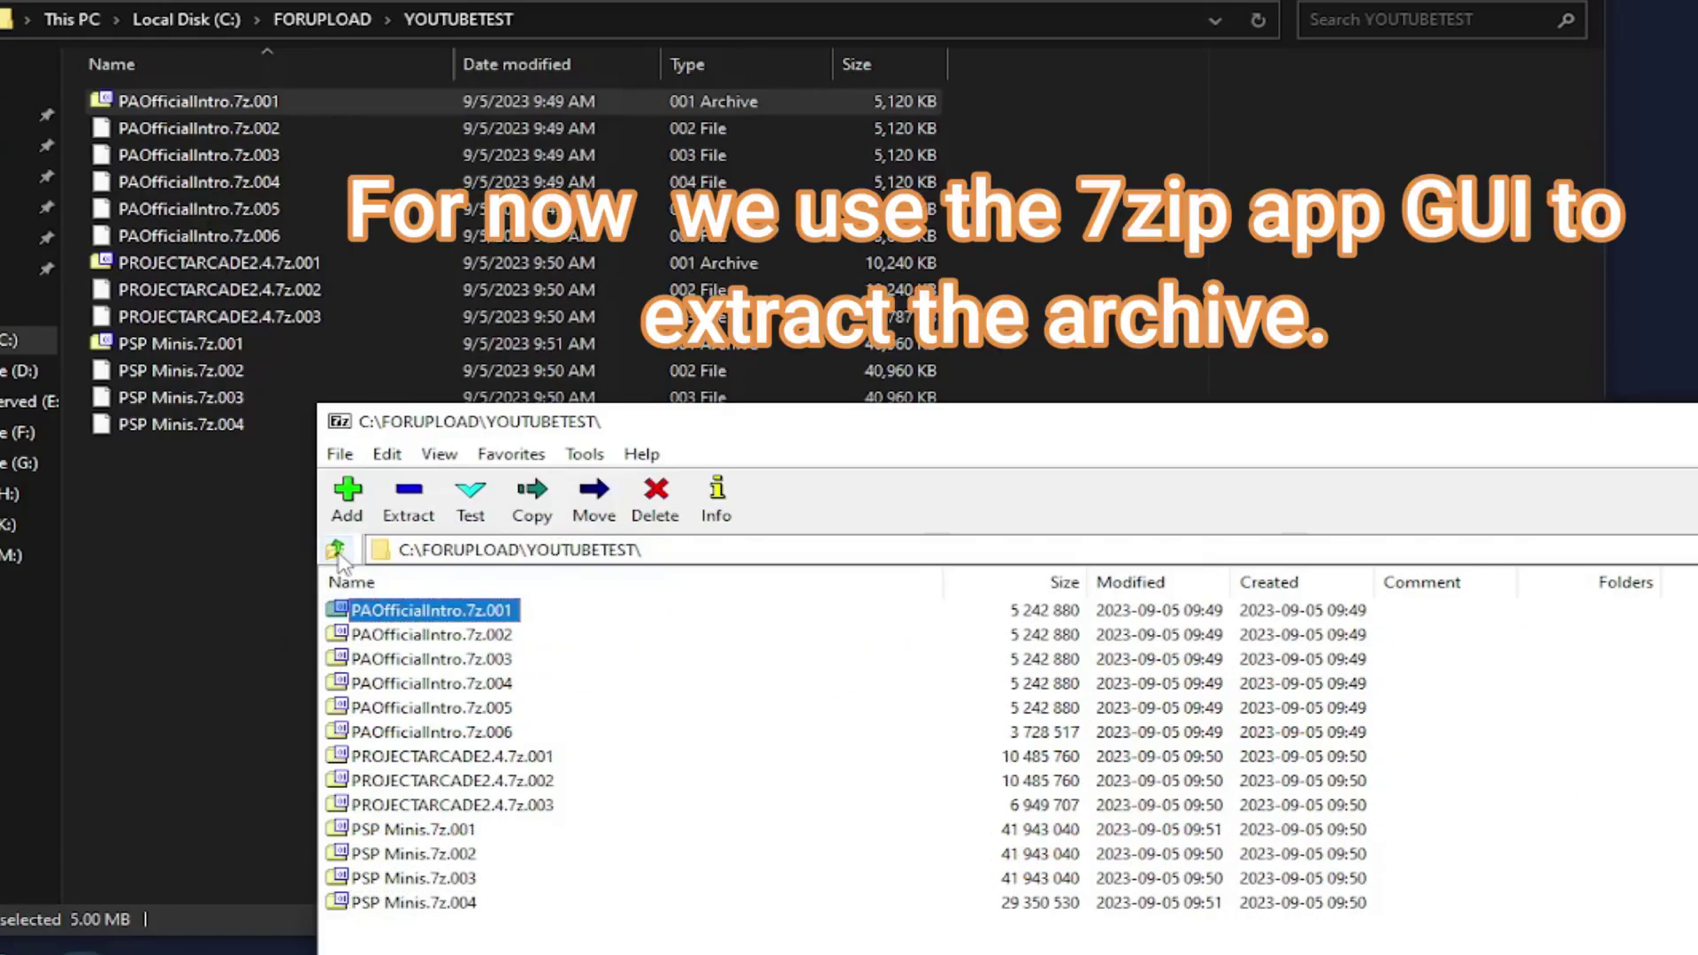
pyautogui.click(407, 500)
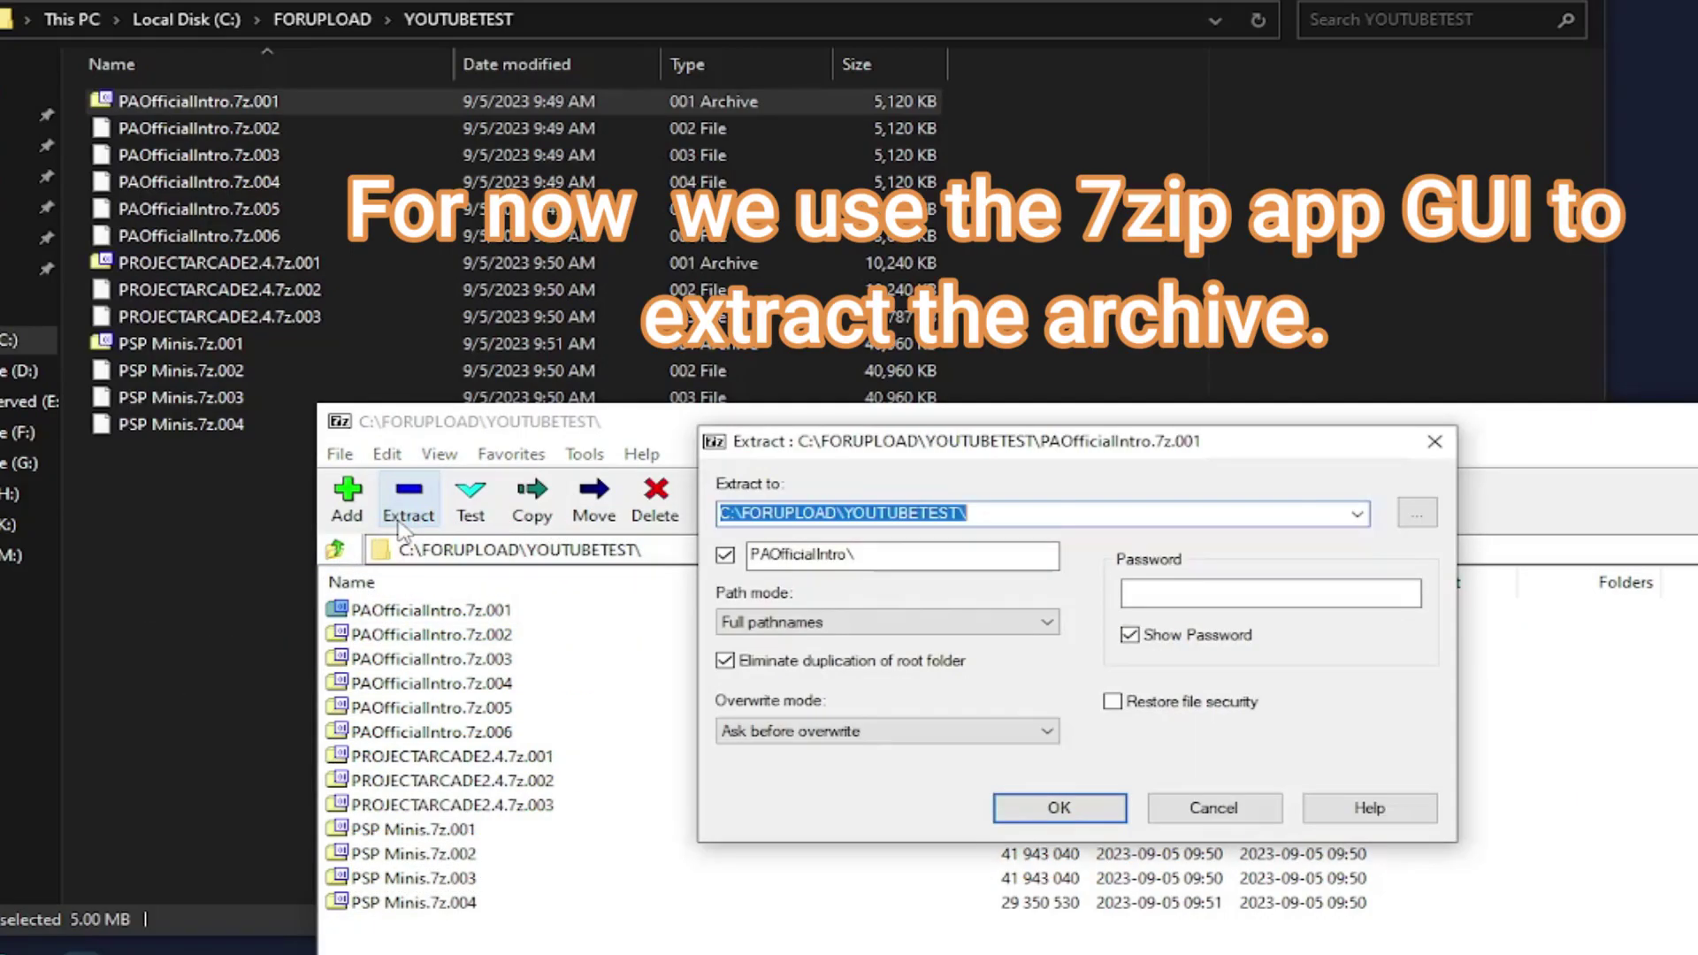
pyautogui.click(1060, 809)
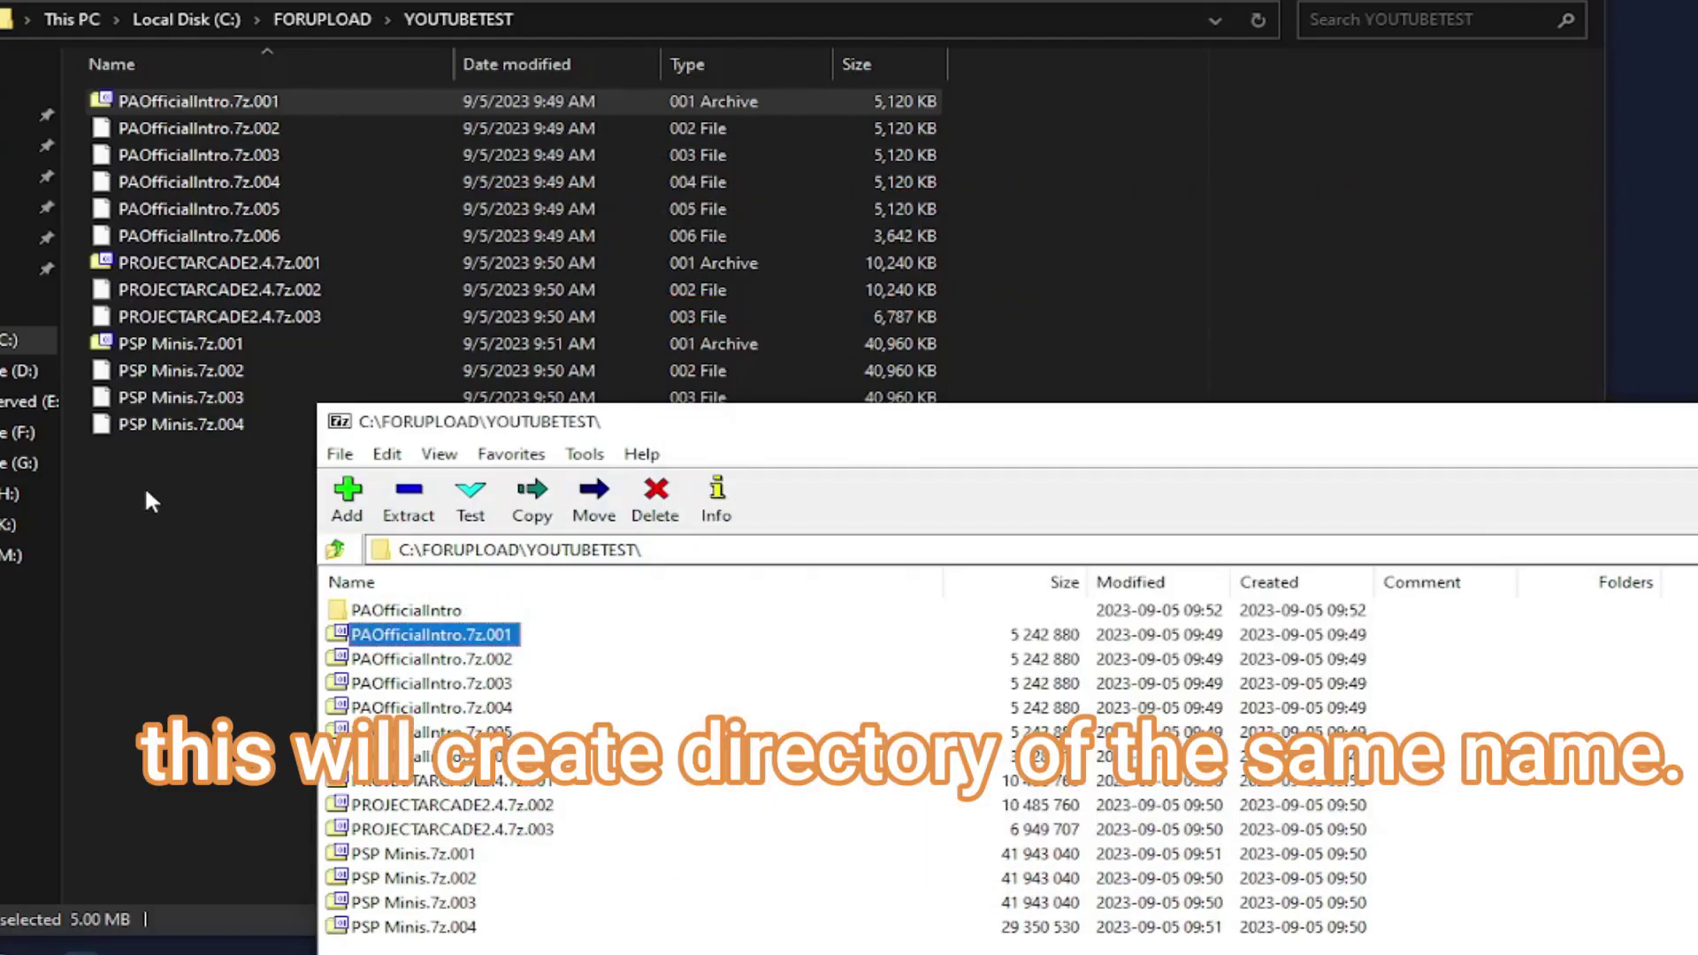
# Check the contents of the extracted PAOfficialIntro folder in File Explorer, and return to the YOUTUBETEST folder
pyautogui.click(152, 101)
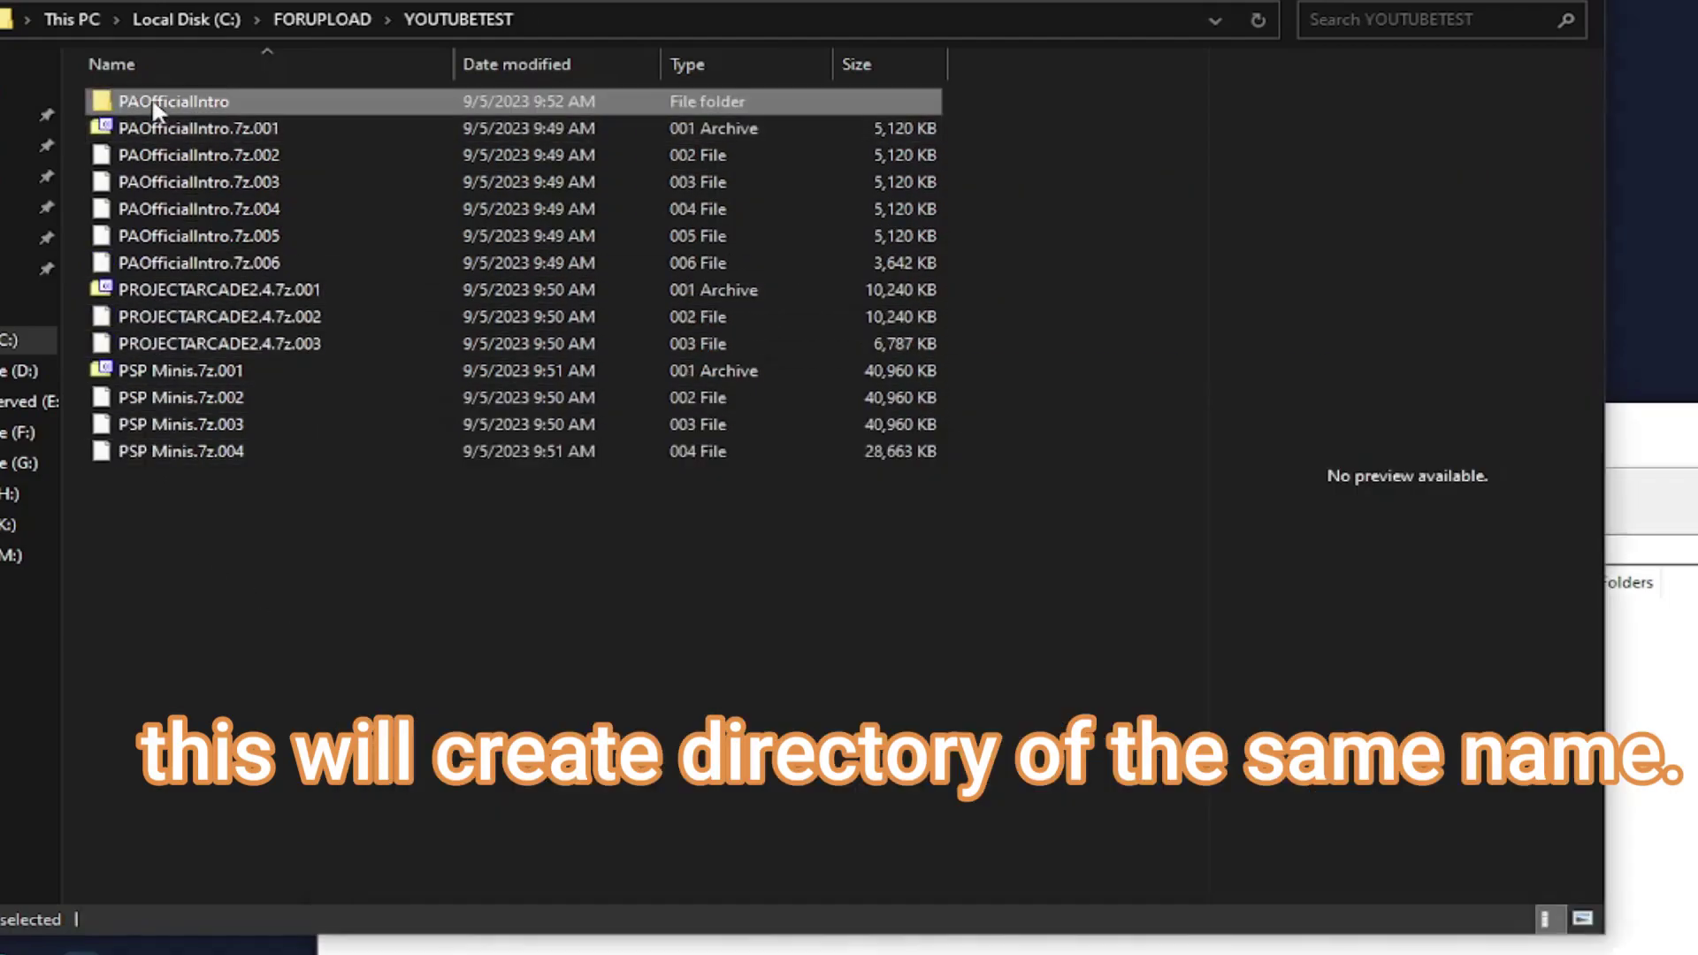
pyautogui.doubleClick(184, 102)
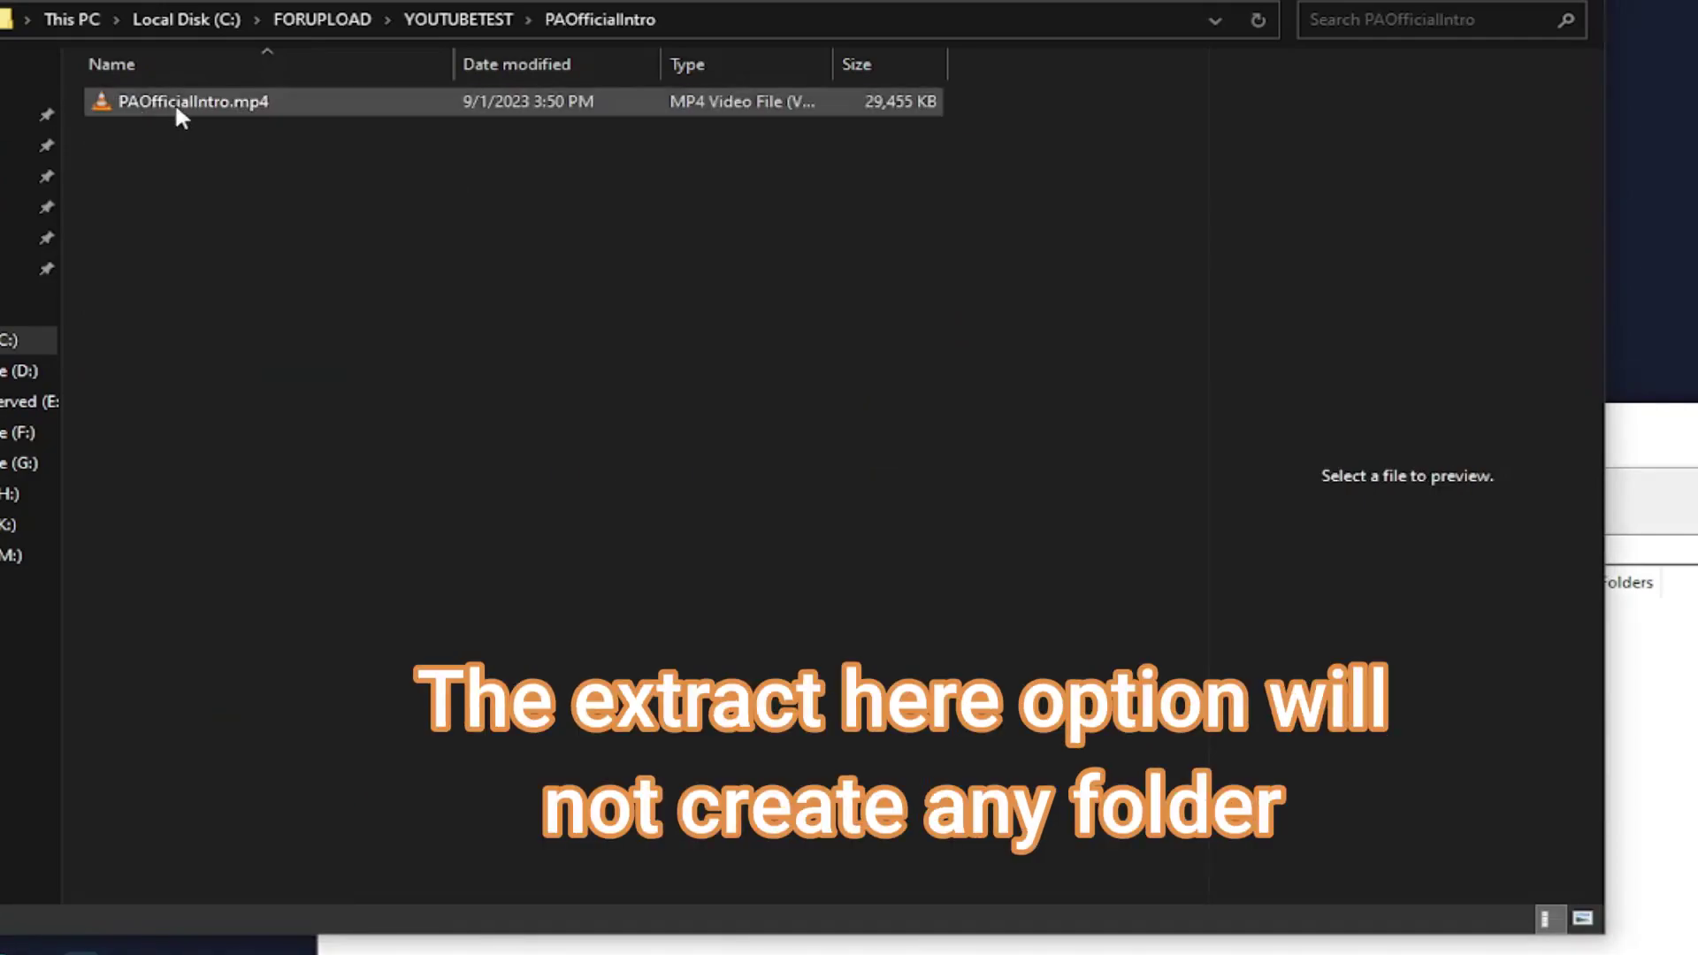
pyautogui.hotkey('alt', 'Left')
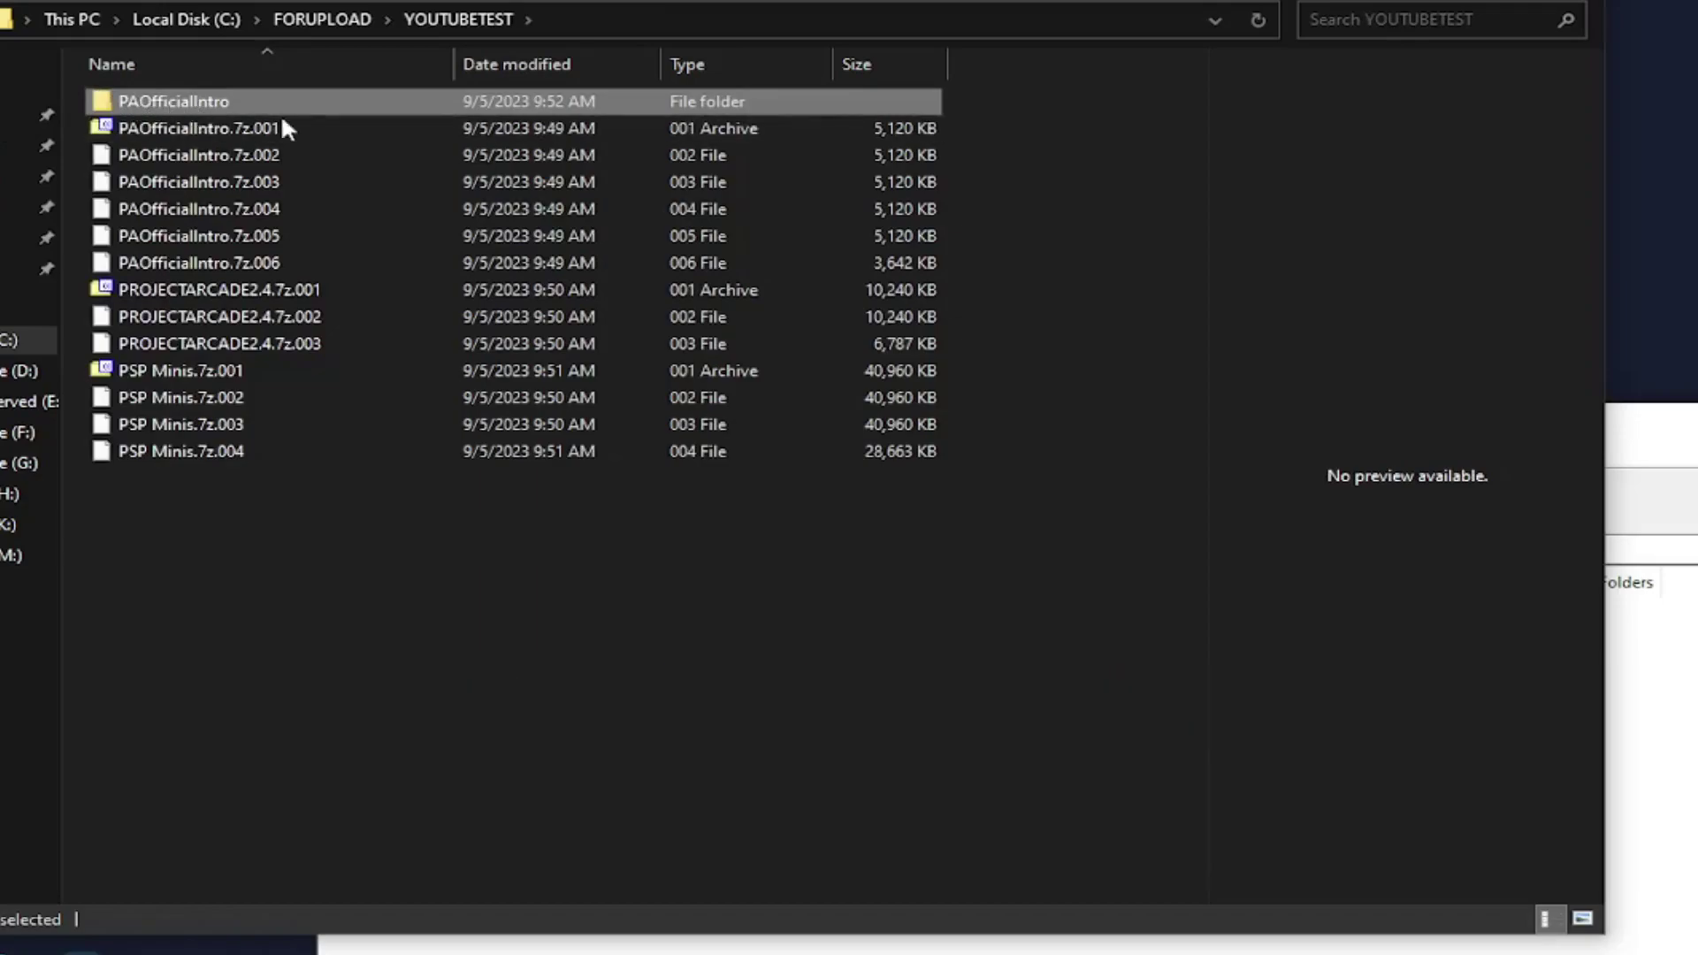
pyautogui.moveTo(158, 108)
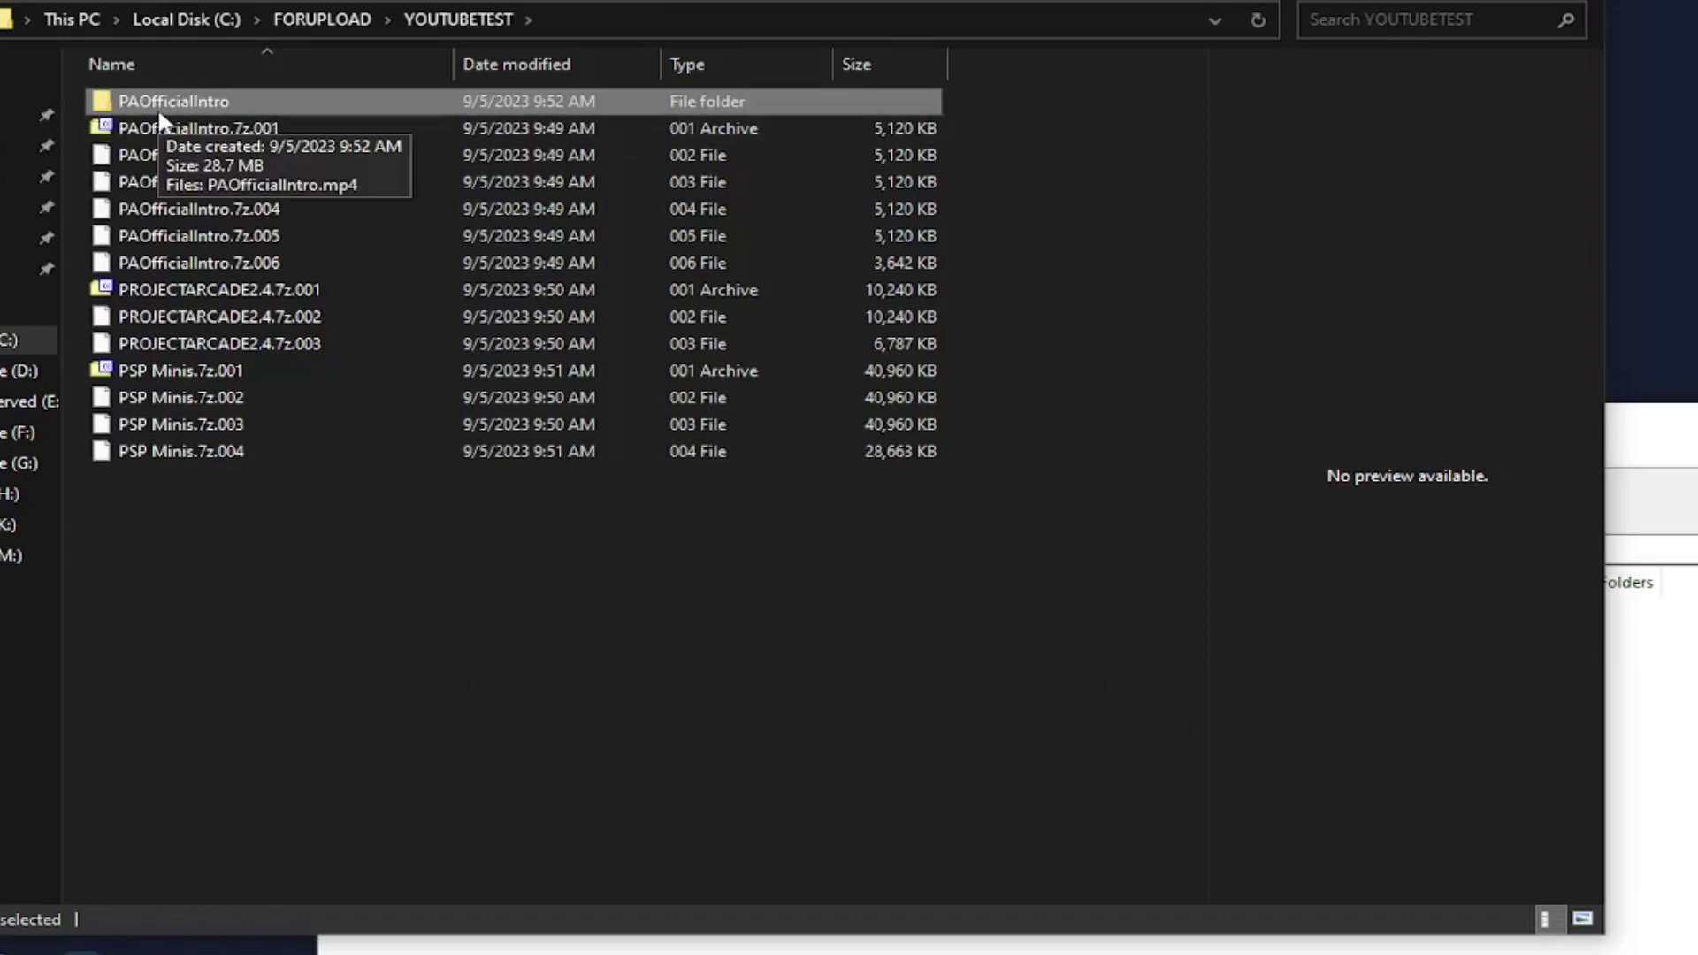
# Extract PROJECTARCADE2.4.7z.001 into a PROJECTARCADE2.4 subfolder of YOUTUBETEST from File Explorer
pyautogui.press('Down')
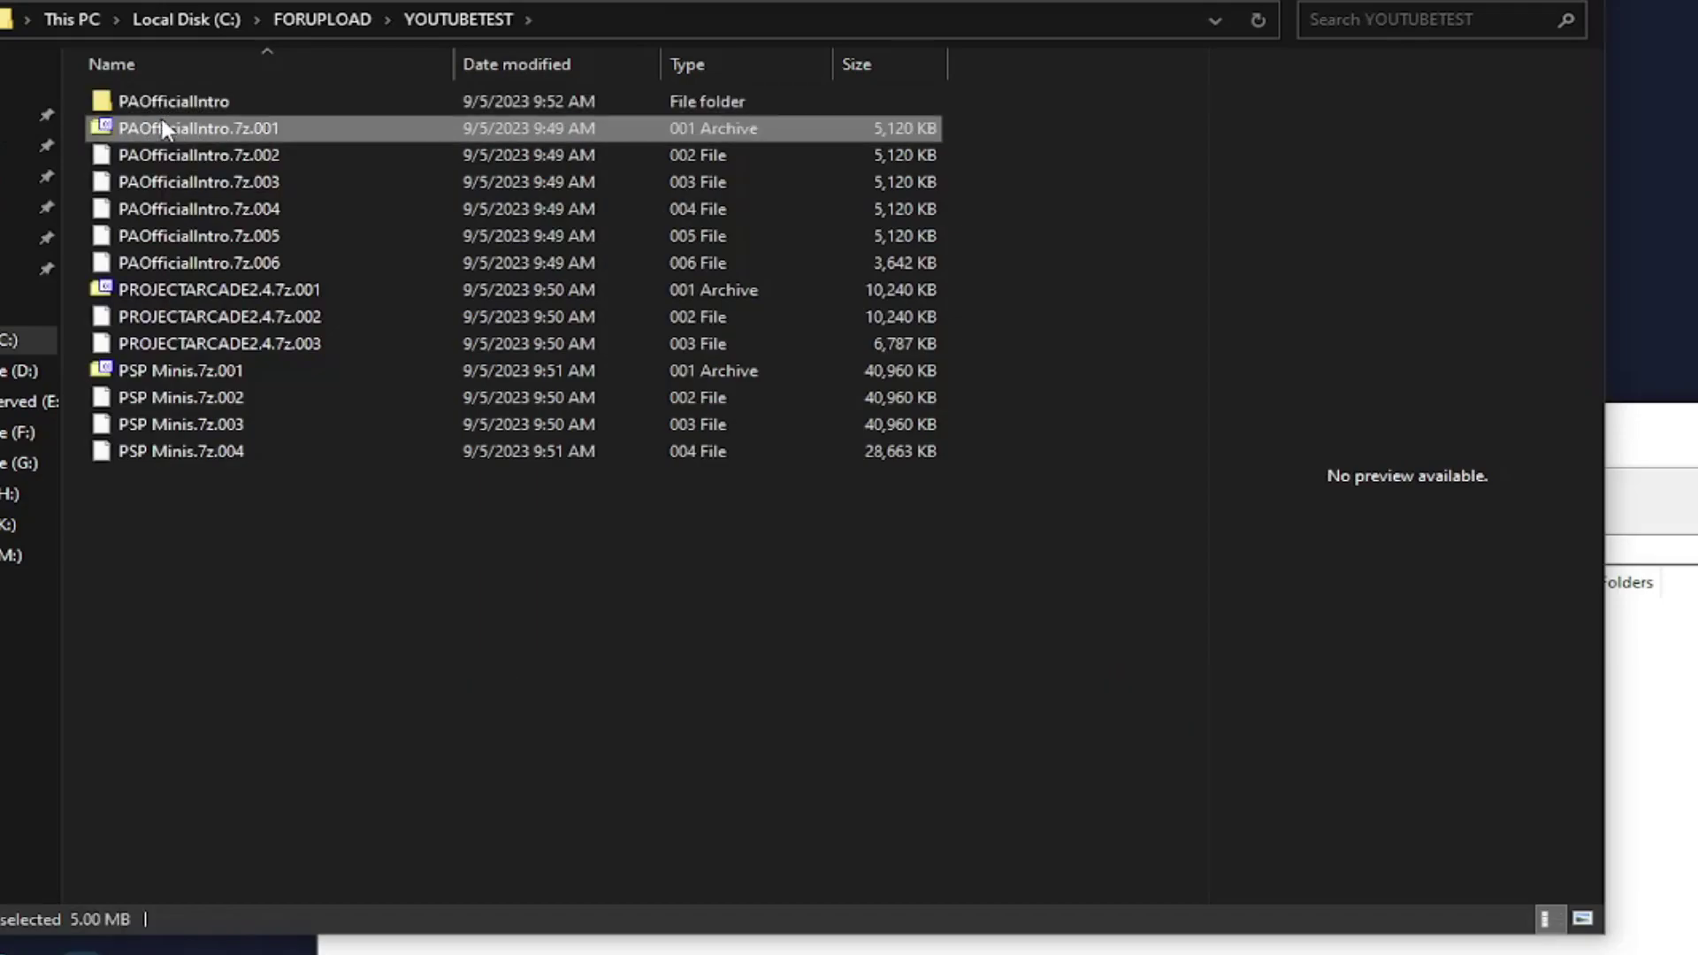
pyautogui.click(205, 291)
pyautogui.rightClick(207, 292)
pyautogui.moveTo(483, 394)
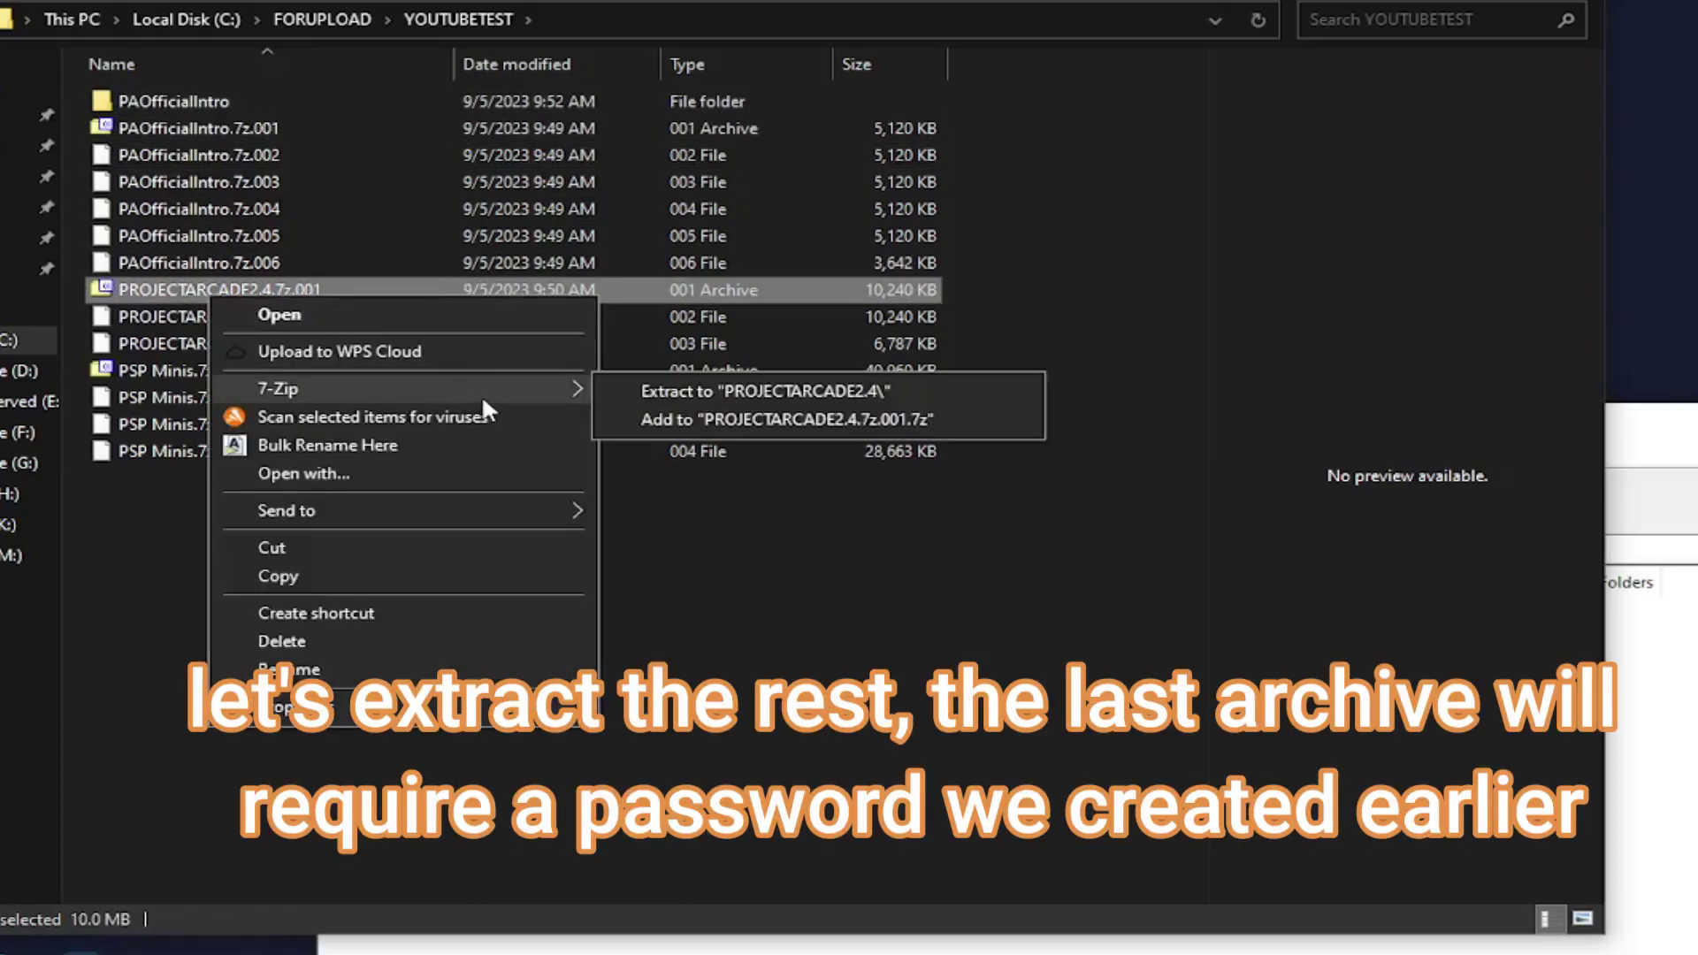
pyautogui.click(671, 394)
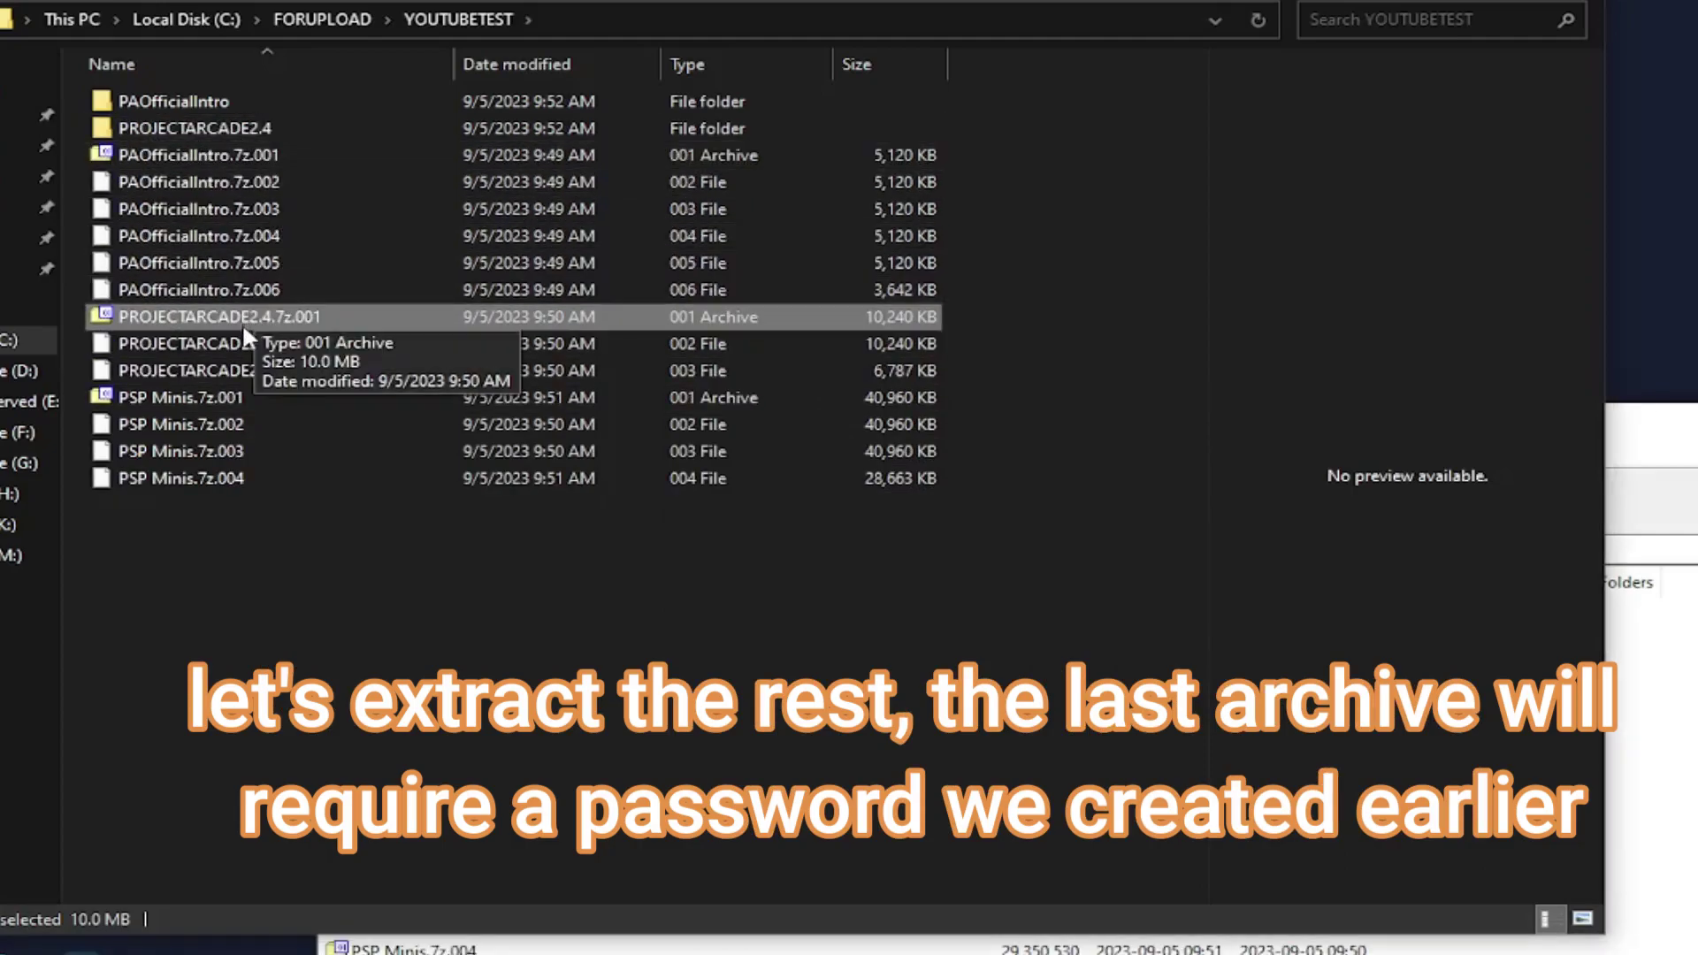
# Extract PSP Minis.7z.001 into a PSP Minis subfolder, entering the archive password
pyautogui.rightClick(170, 395)
pyautogui.moveTo(449, 495)
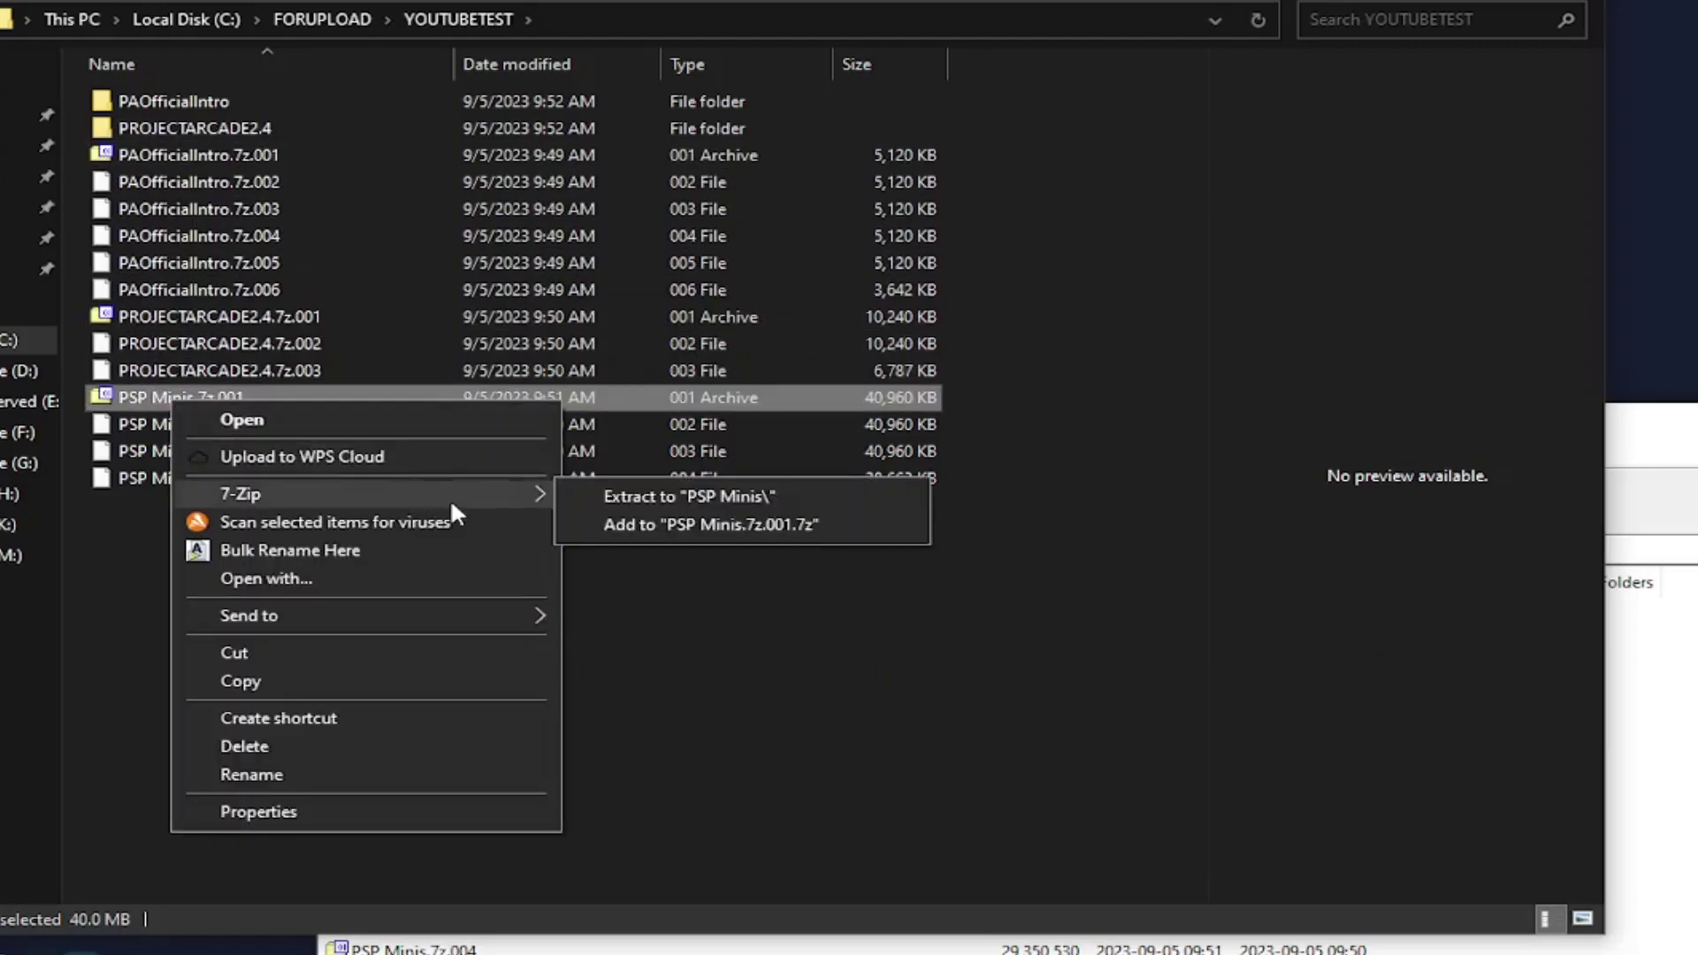
pyautogui.click(640, 495)
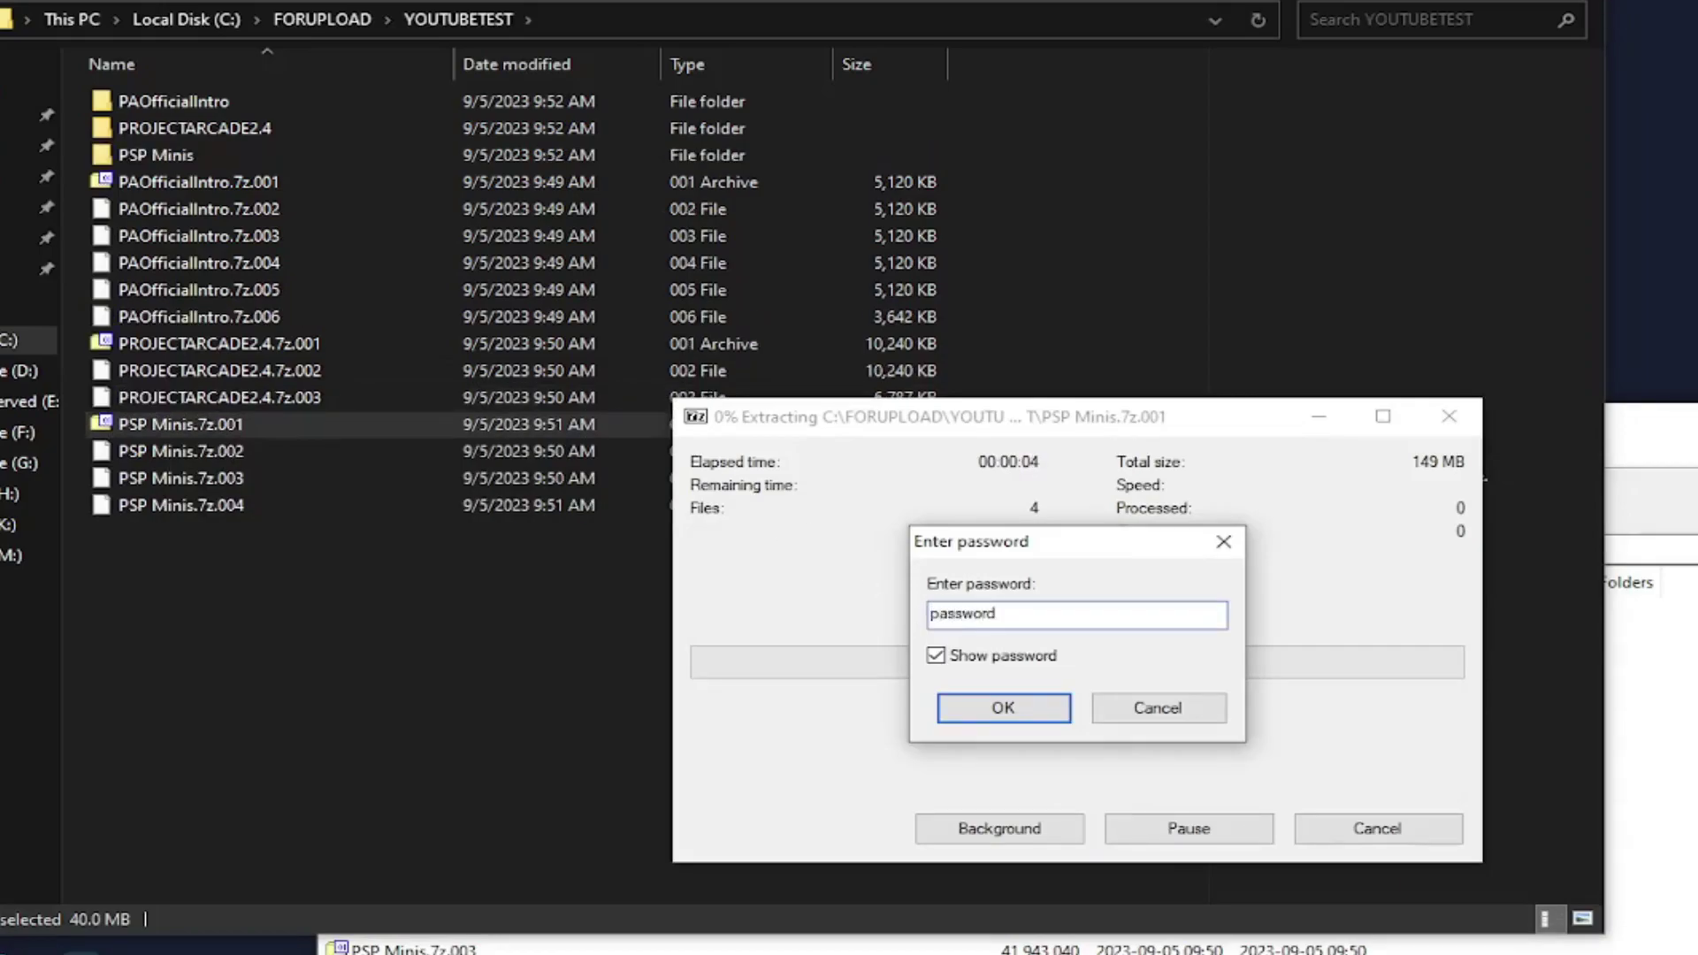
pyautogui.click(992, 704)
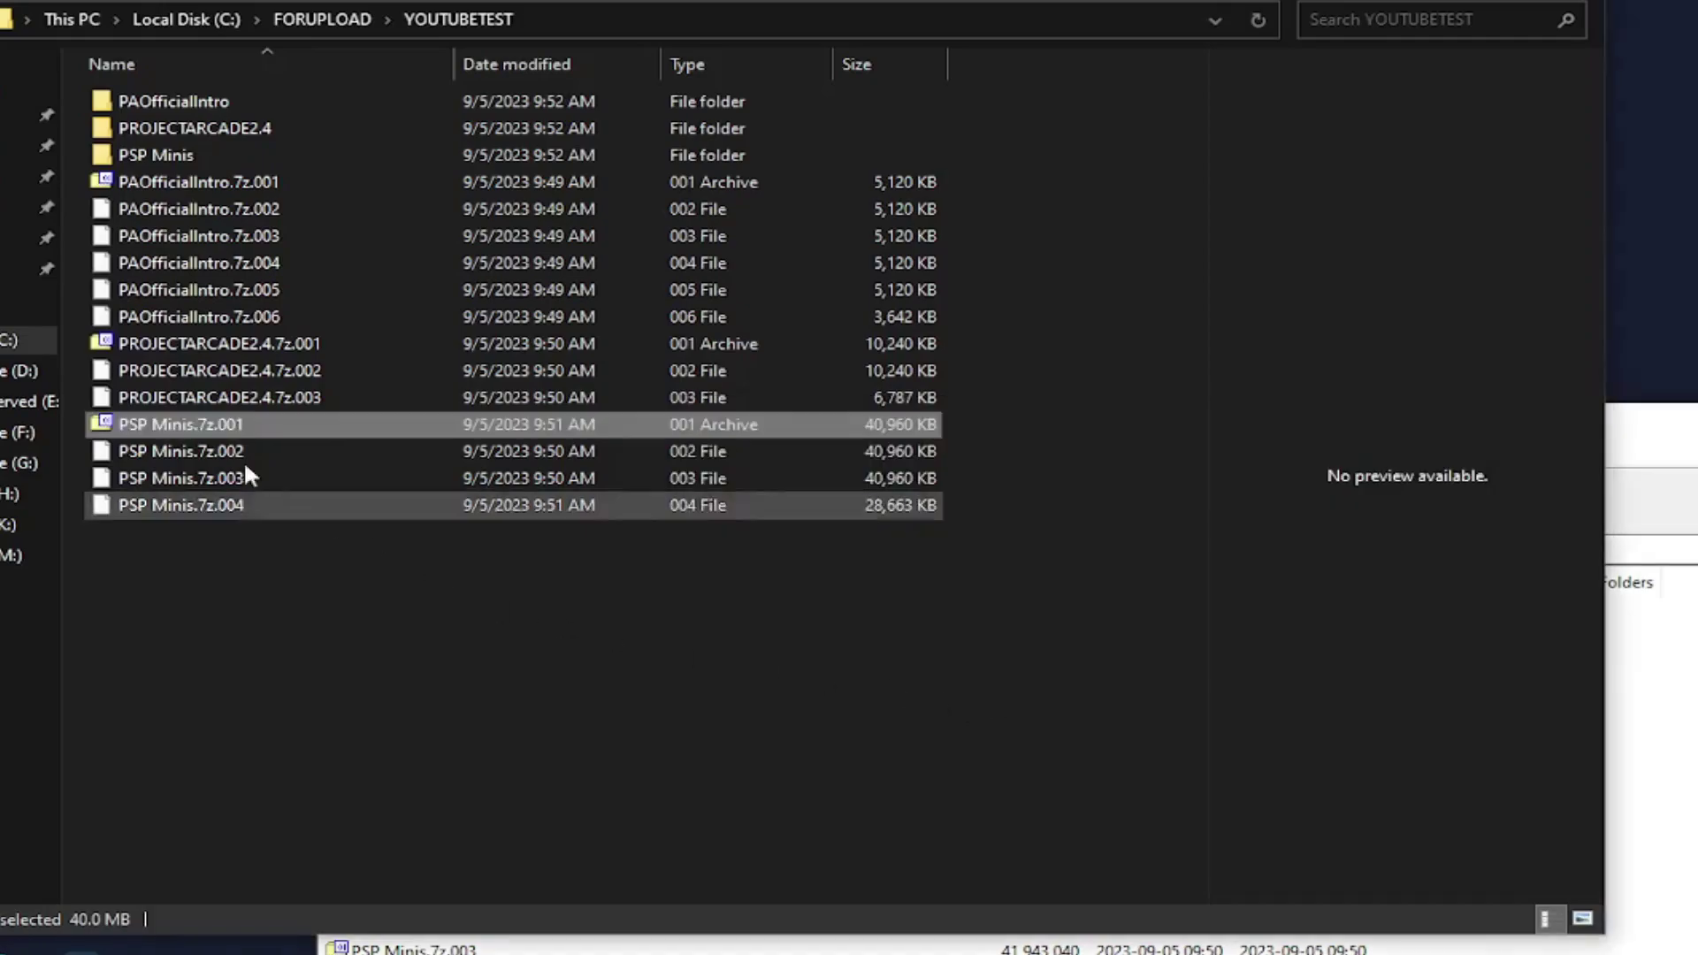
# Check the contents of the extracted PSP Minis folder and return to the YOUTUBETEST folder
pyautogui.click(197, 157)
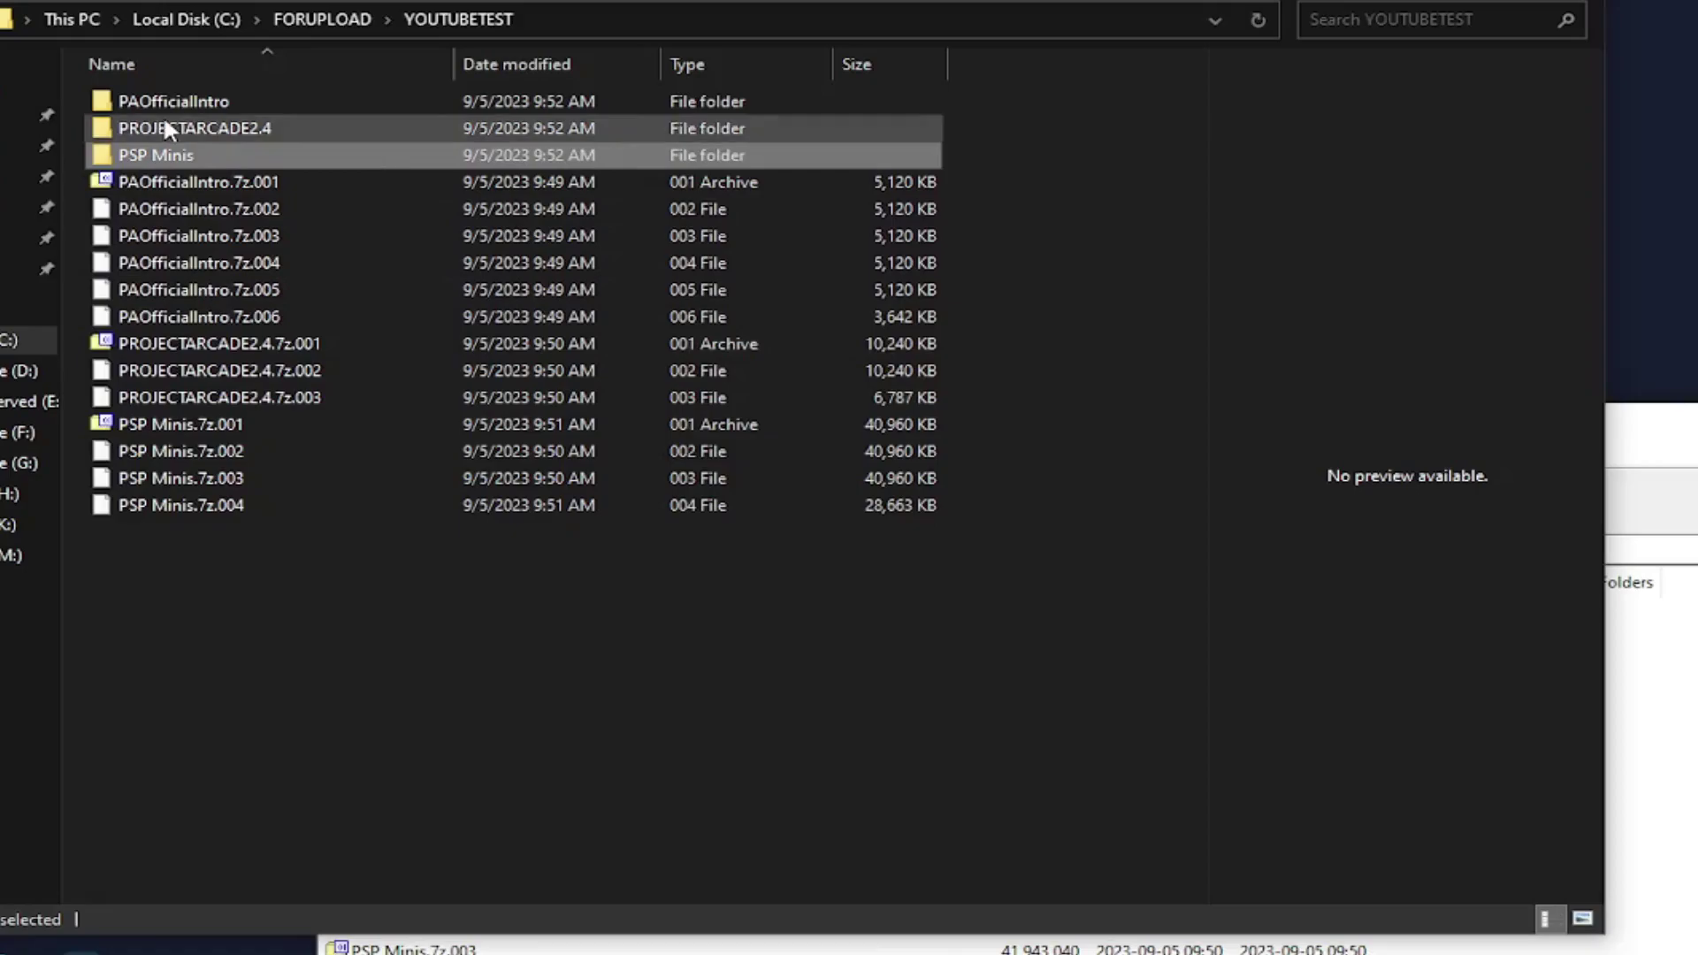
pyautogui.doubleClick(152, 160)
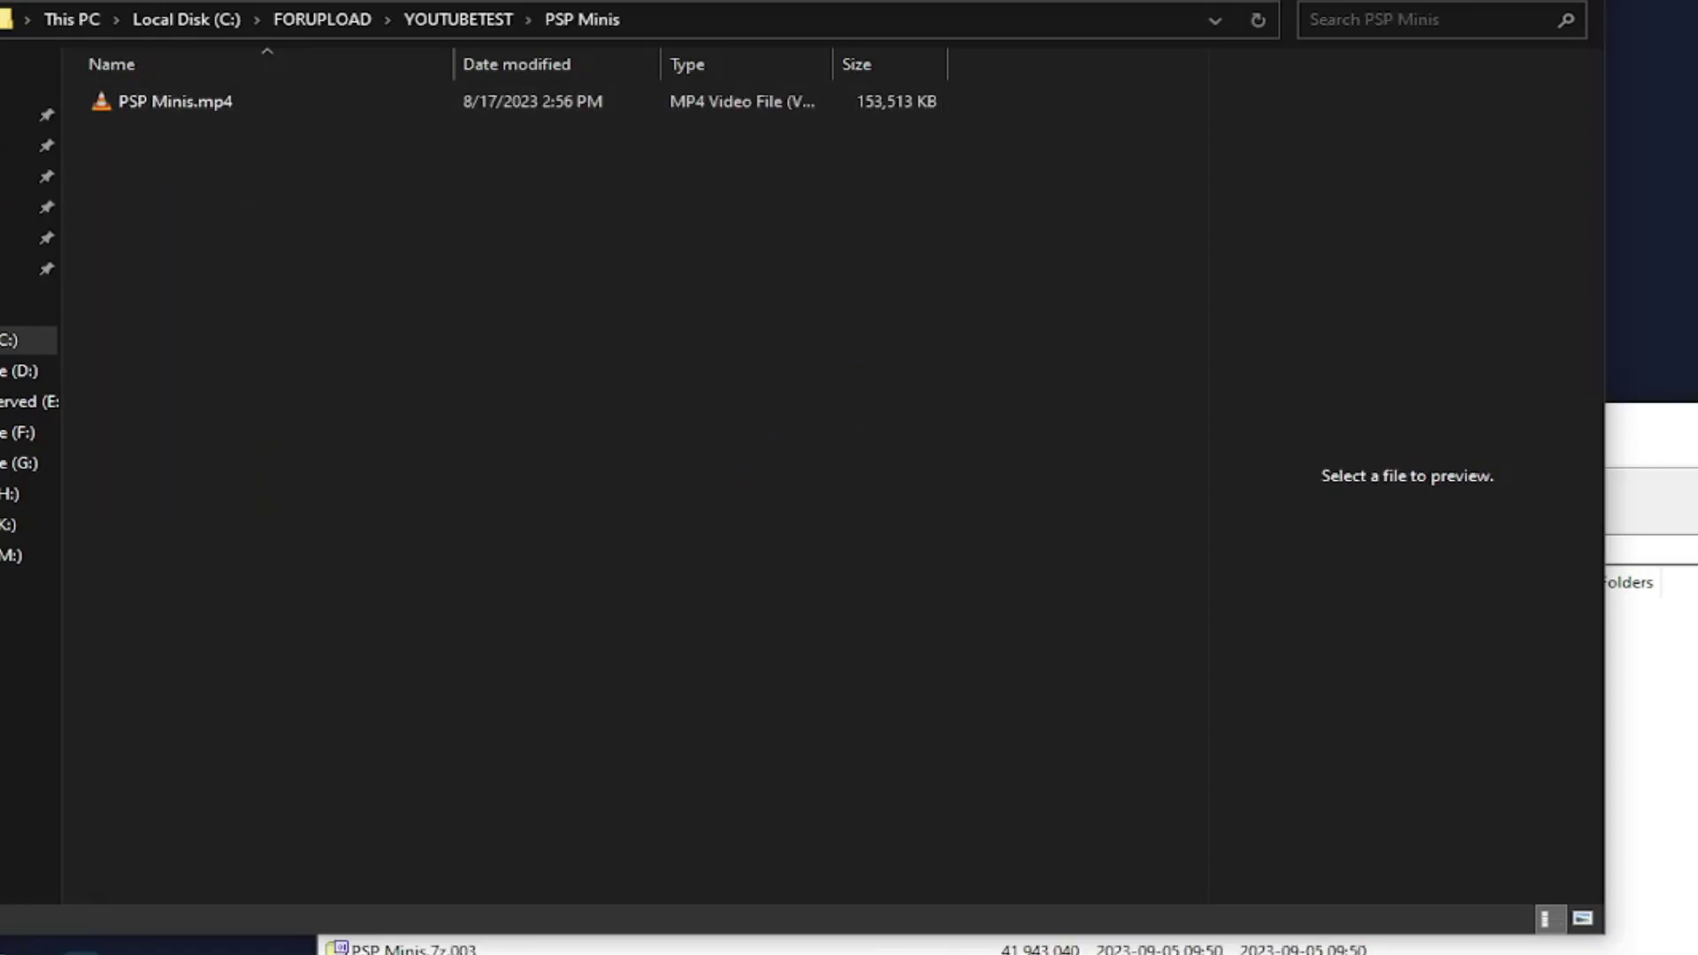
pyautogui.hotkey('alt', 'Left')
# Delete the extracted folders PAOfficialIntro, PROJECTARCADE2.4 and PSP Minis from YOUTUBETEST
pyautogui.keyDown('shift'); pyautogui.click(180, 103); pyautogui.keyUp('shift')
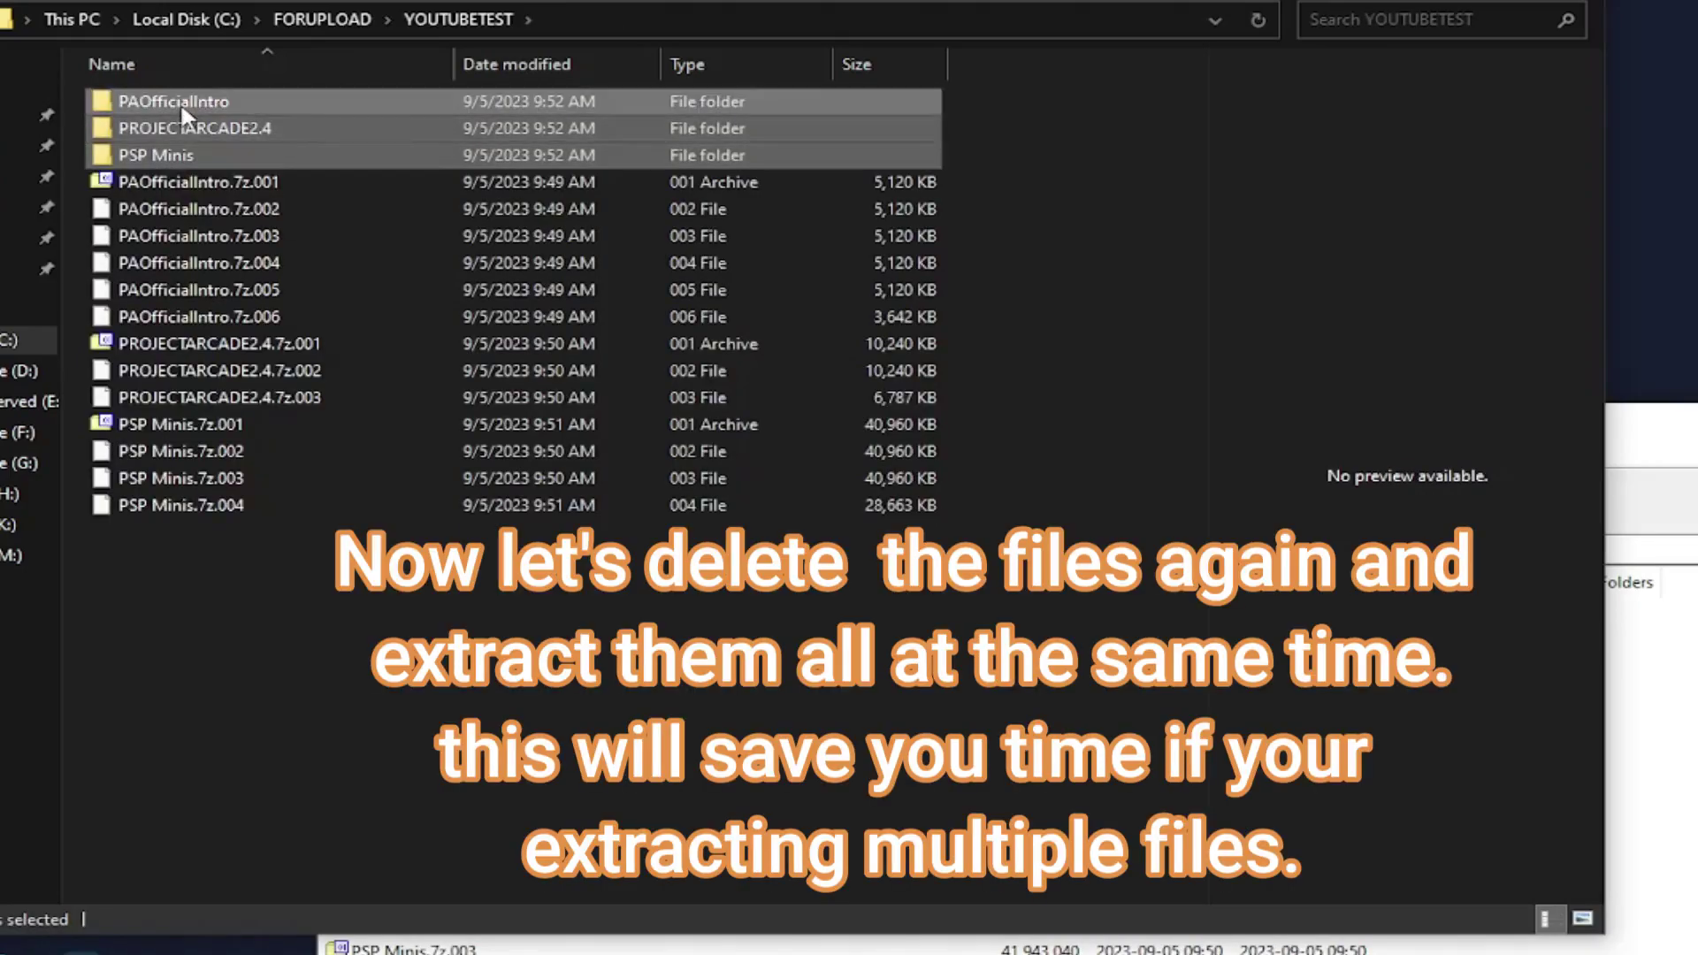
pyautogui.rightClick(262, 127)
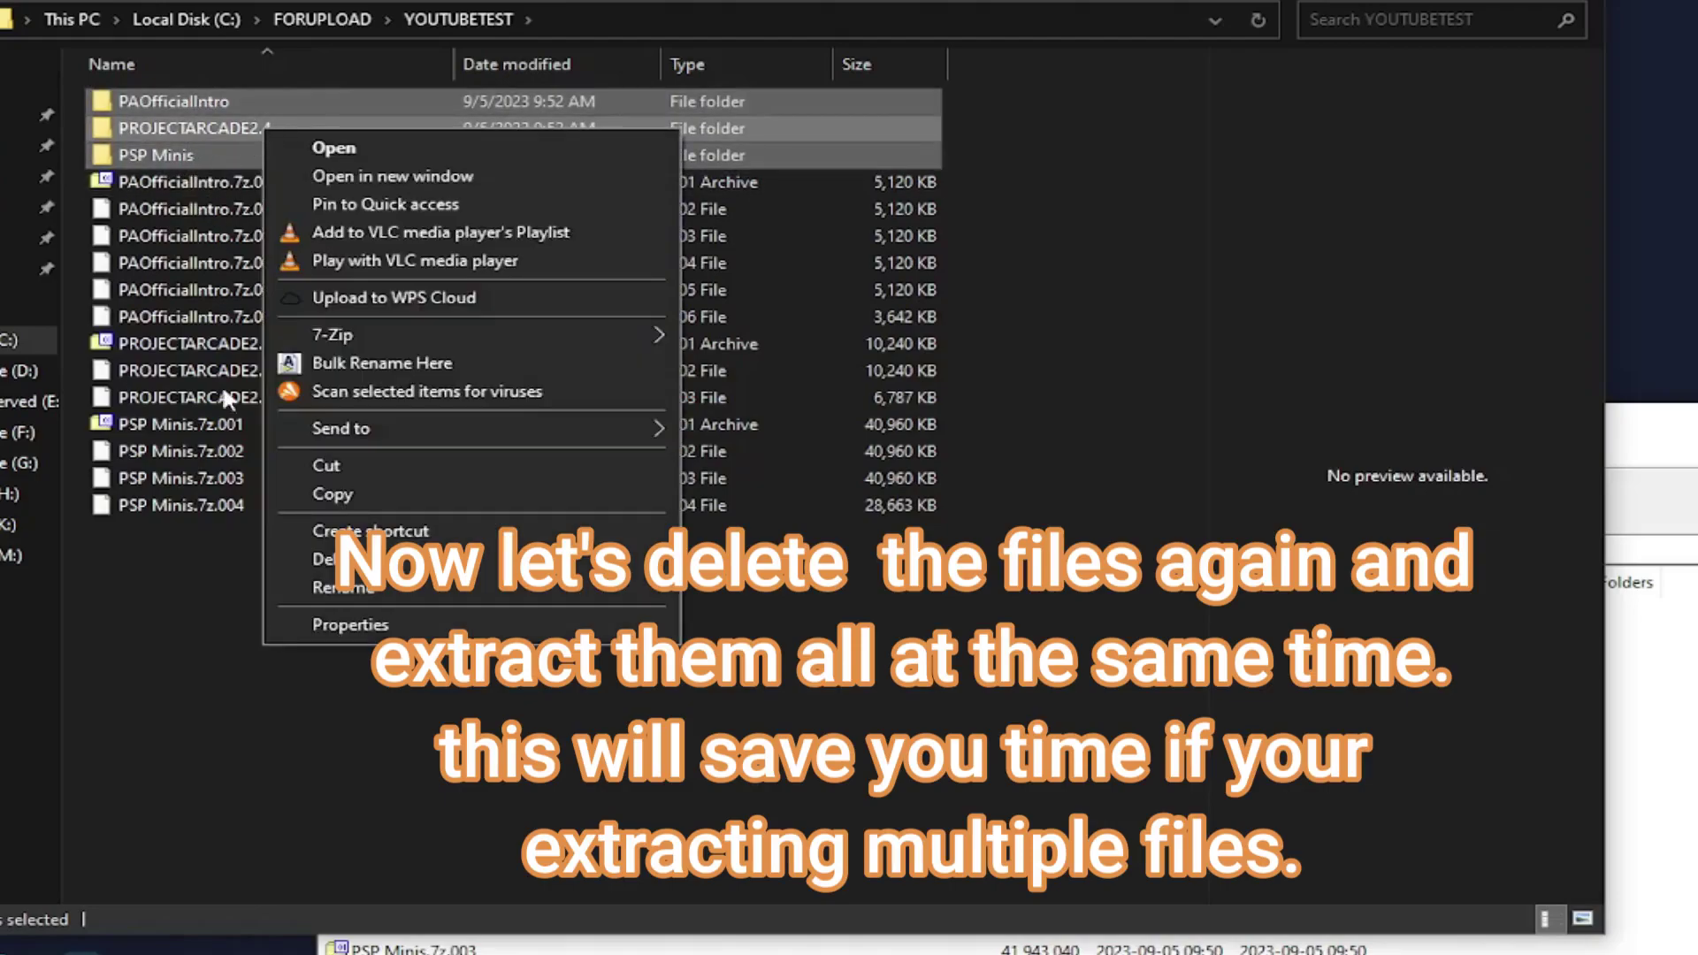
pyautogui.click(324, 559)
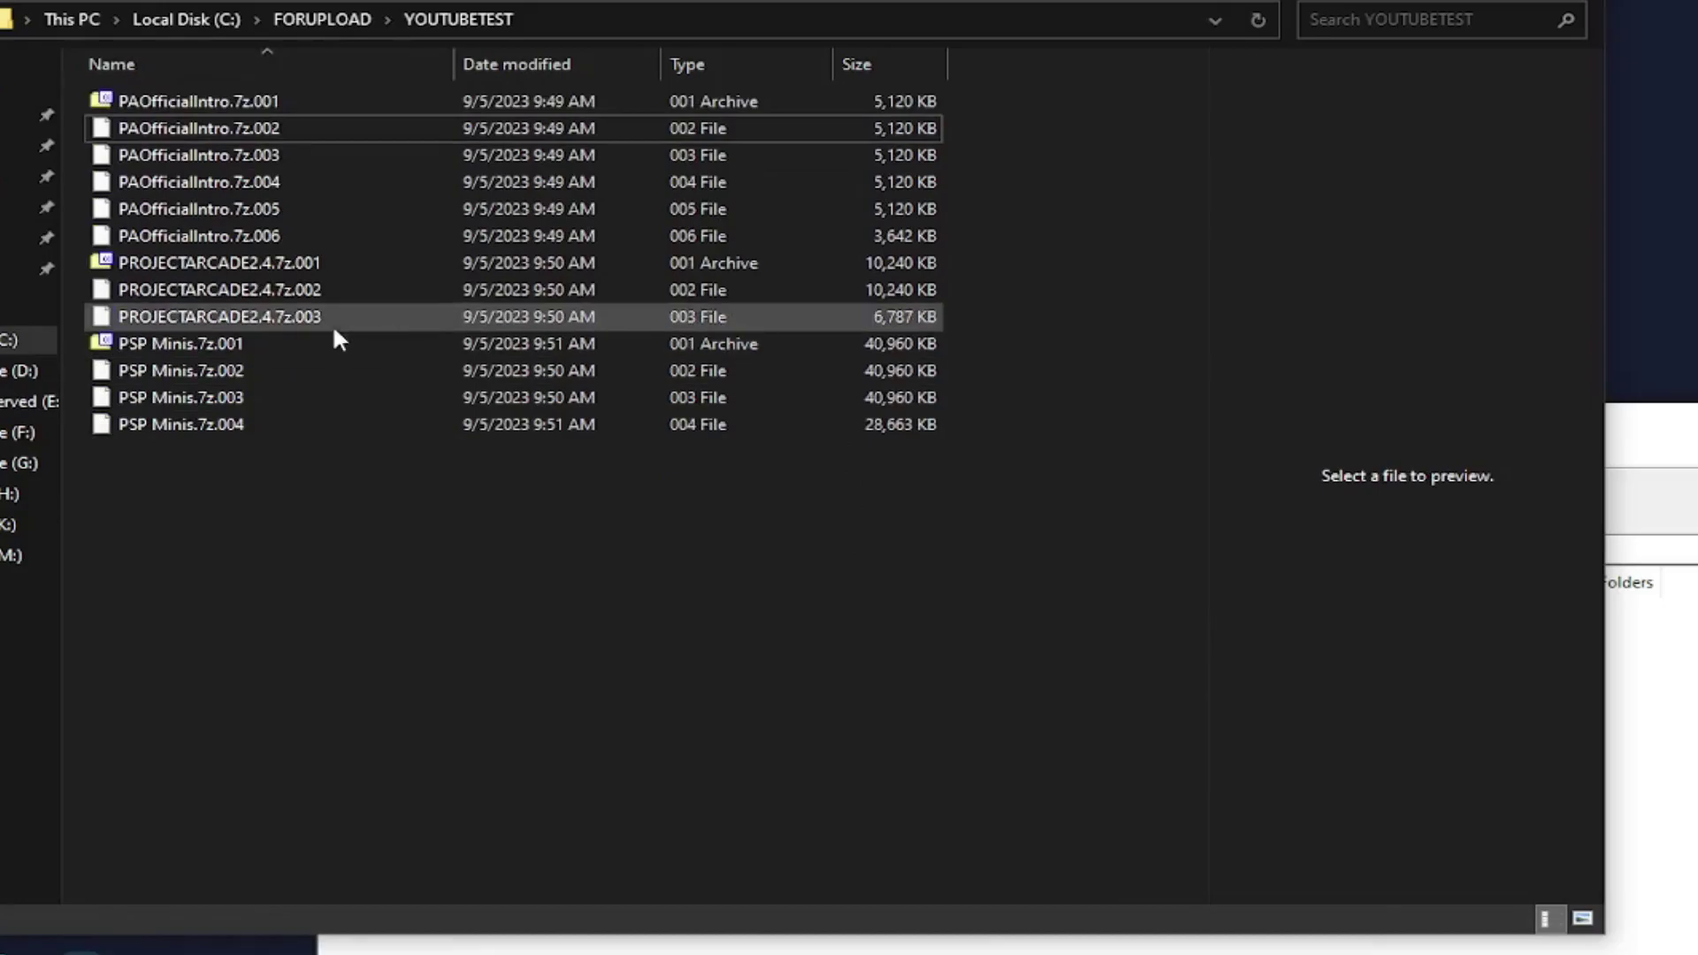
# In File Explorer, select the first volume of each split archive: PAOfficialIntro.7z.001, PROJECTARCADE2.4.7z.001 and PSP Minis.7z.001
pyautogui.click(221, 101)
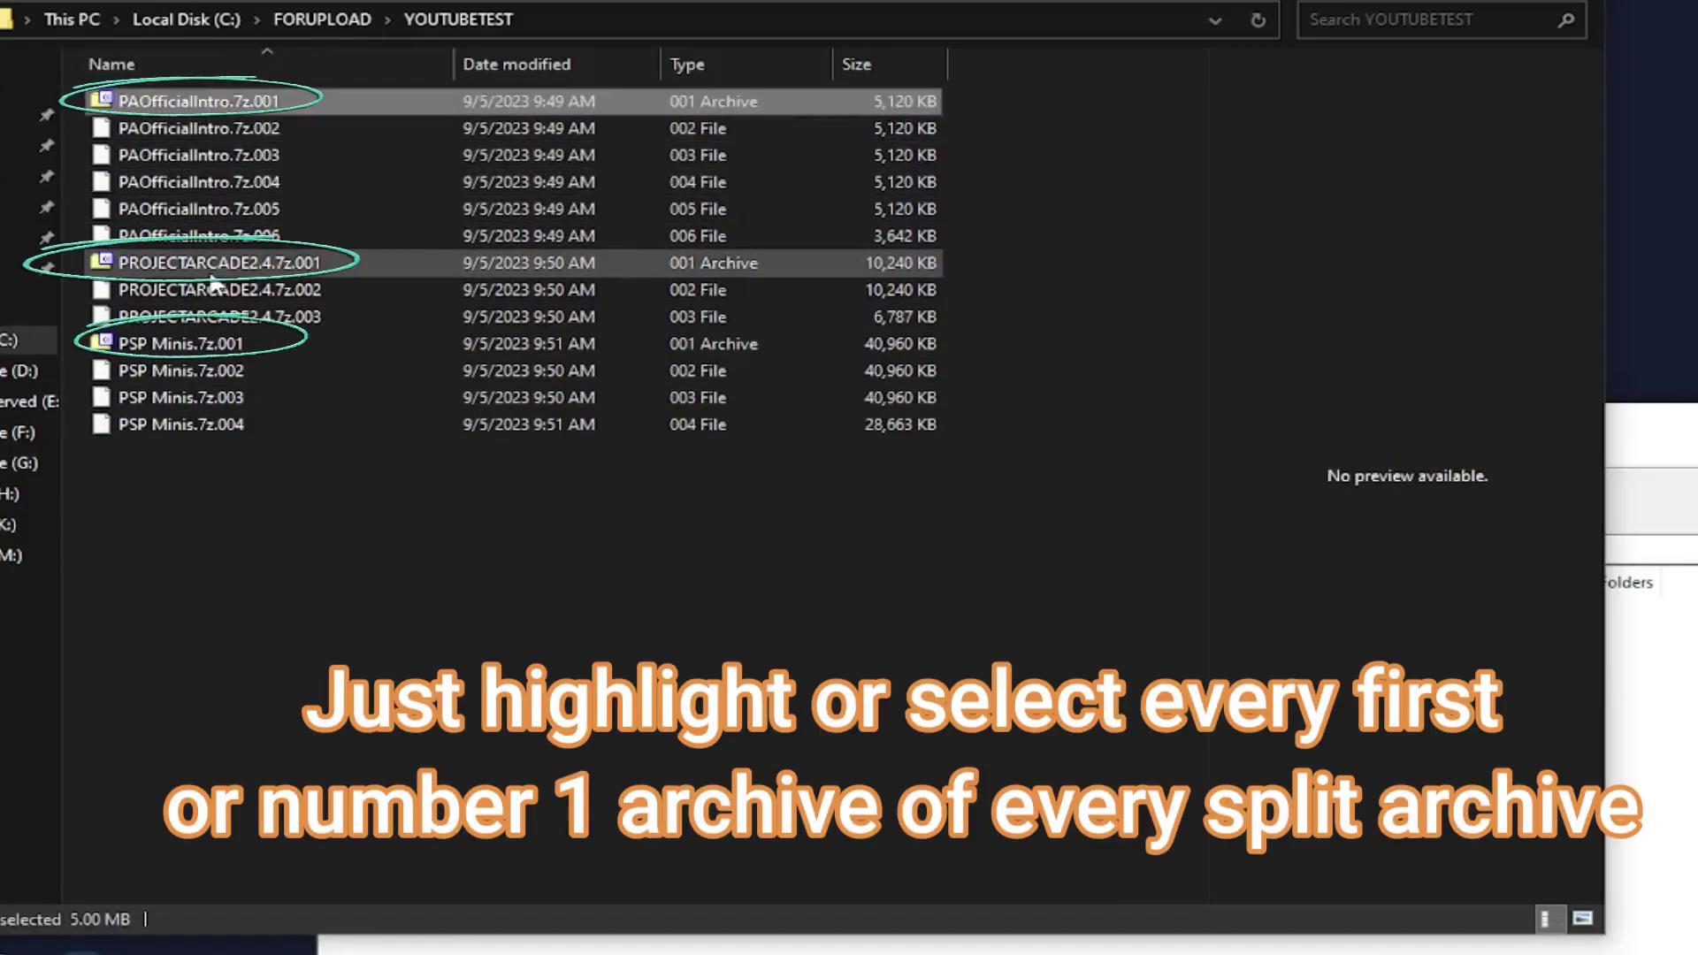
pyautogui.keyDown('ctrl'); pyautogui.click(281, 263); pyautogui.keyUp('ctrl')
pyautogui.keyDown('ctrl'); pyautogui.click(181, 345); pyautogui.keyUp('ctrl')
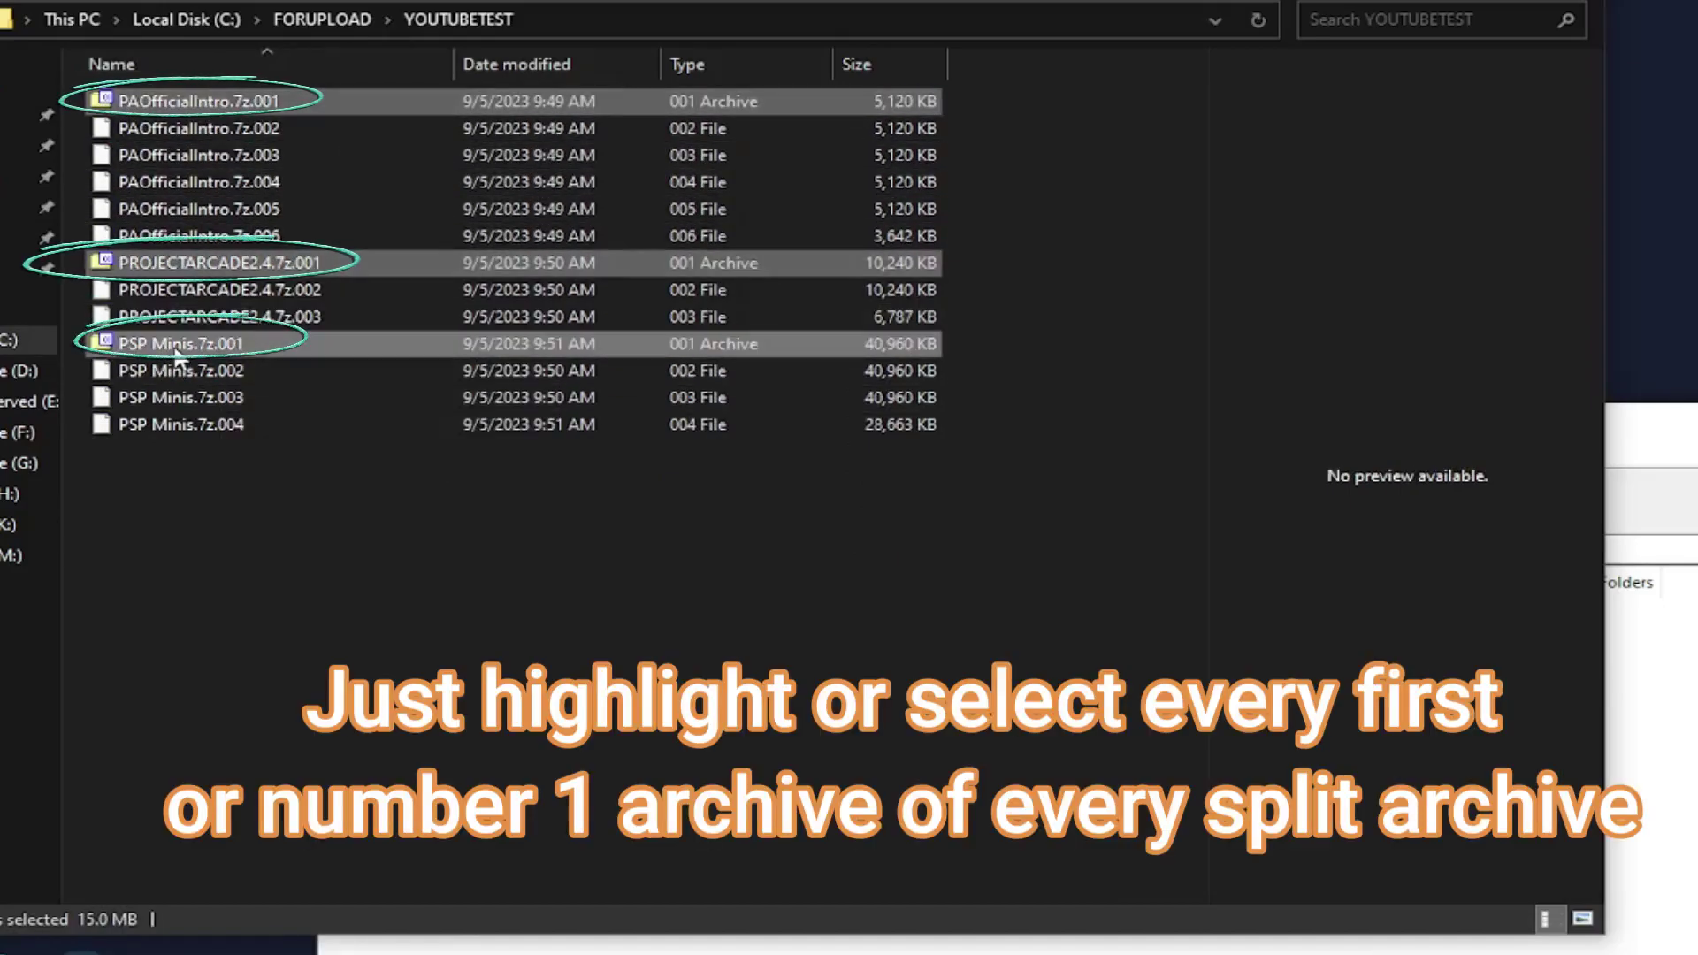
# Switch to 7-Zip and open the Extract settings for PAOfficialIntro.7z.001, PROJECTARCADE2.4.7z.001 and PSP Minis.7z.001 together
pyautogui.click(468, 943)
pyautogui.click(433, 610)
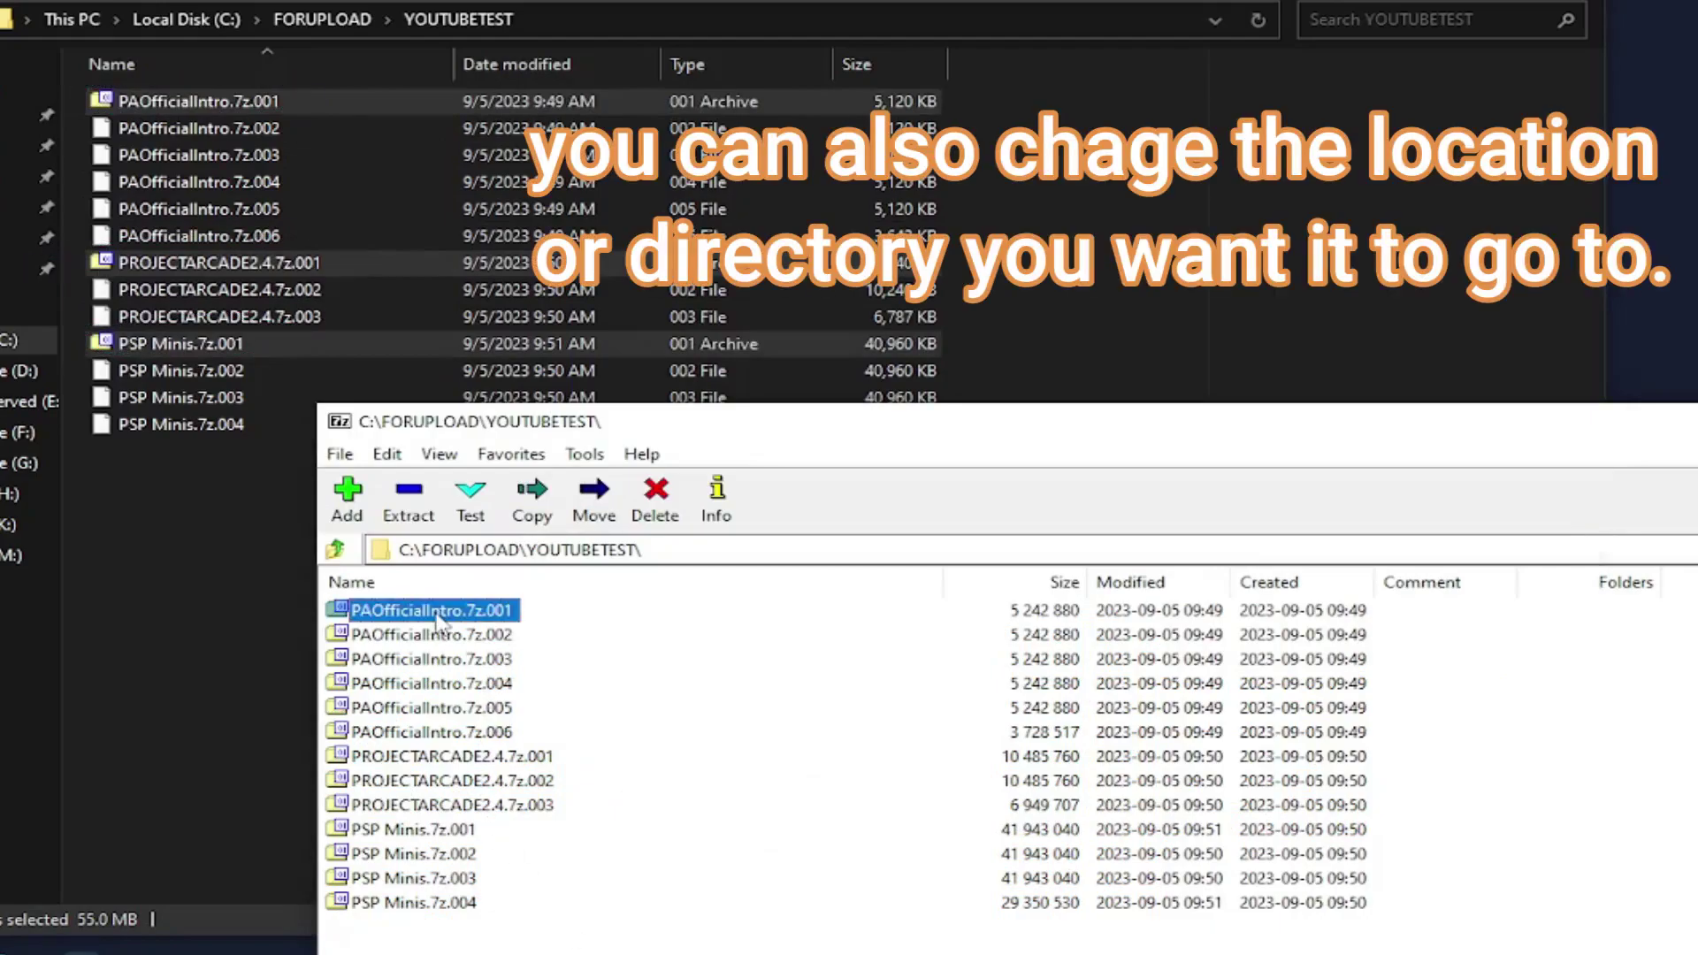
pyautogui.keyDown('ctrl'); pyautogui.click(511, 758); pyautogui.keyUp('ctrl')
pyautogui.keyDown('ctrl'); pyautogui.click(416, 829); pyautogui.keyUp('ctrl')
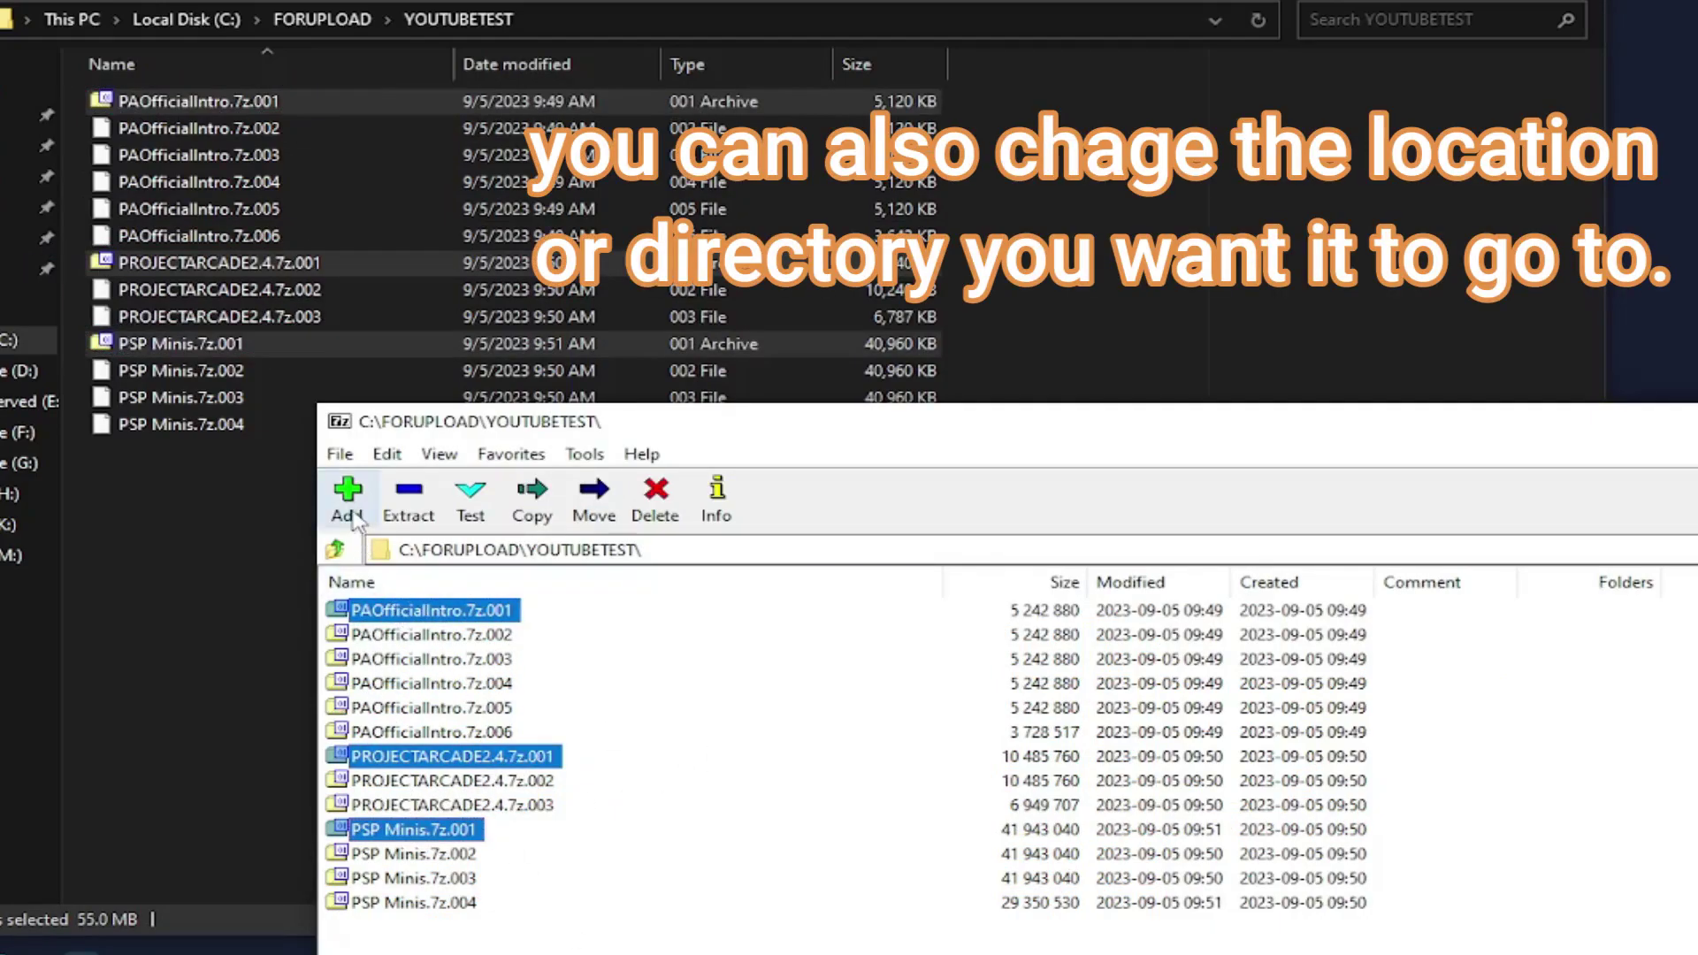
pyautogui.click(408, 504)
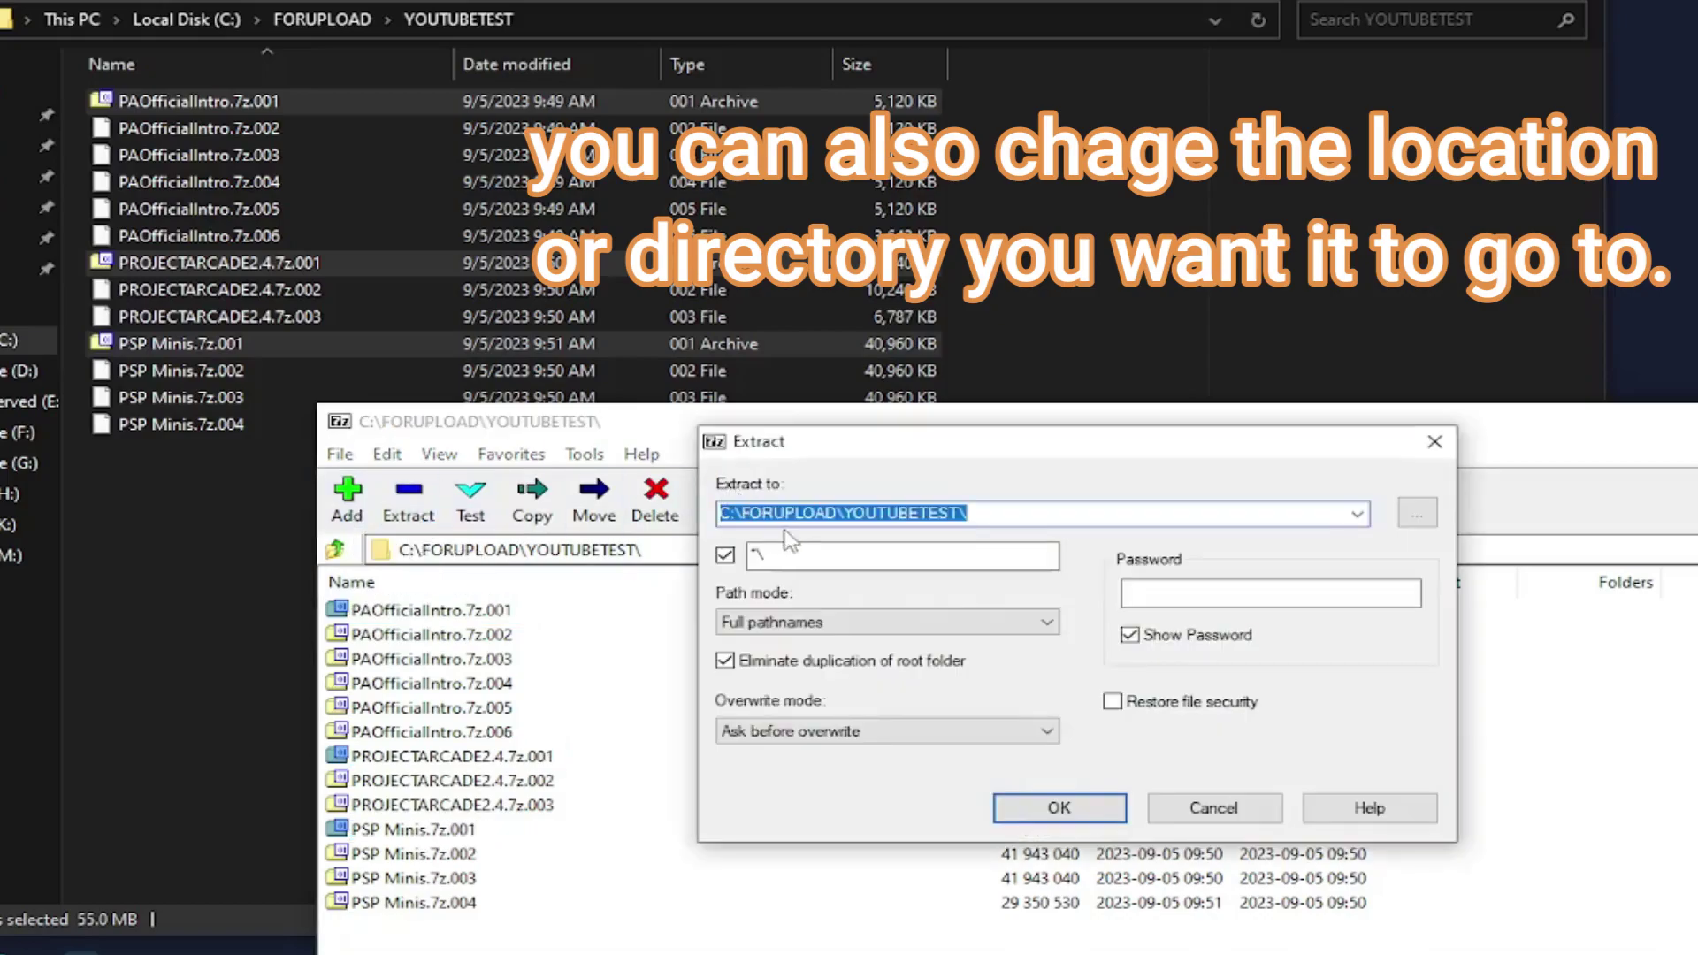
# Set the extraction destination to C:\FORUPLOAD\YOUTUBETEST and enter the archive password
pyautogui.click(1416, 513)
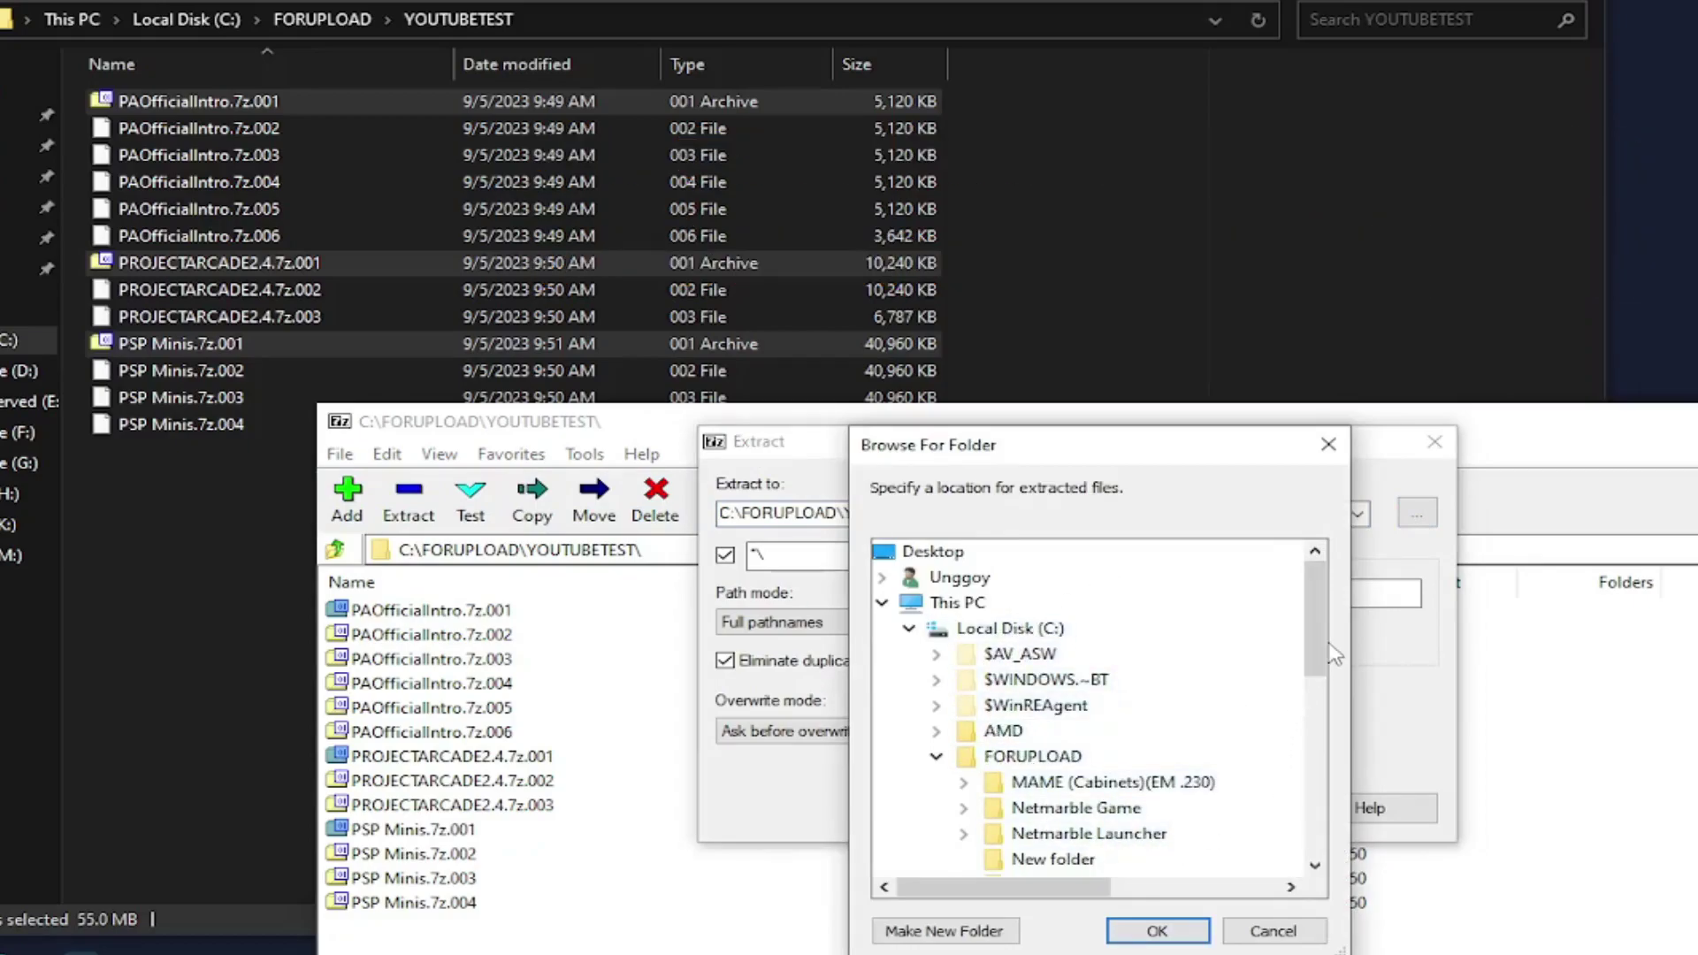
pyautogui.moveTo(1317, 655); pyautogui.dragTo(1318, 705)
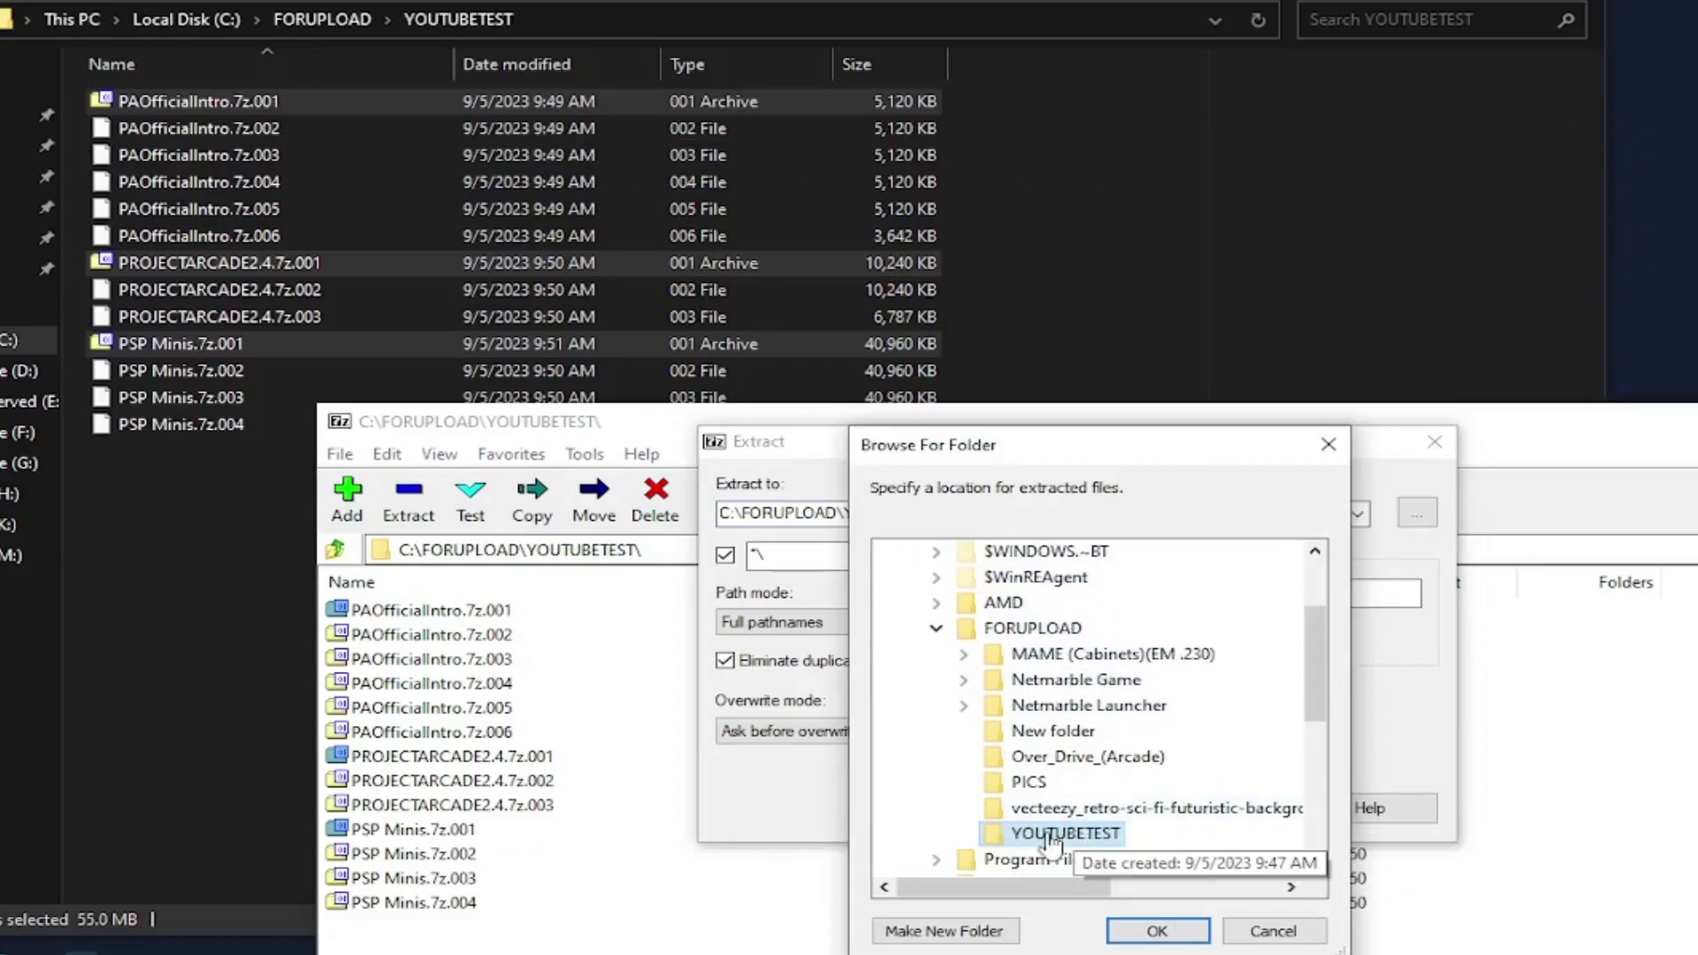
pyautogui.click(1144, 930)
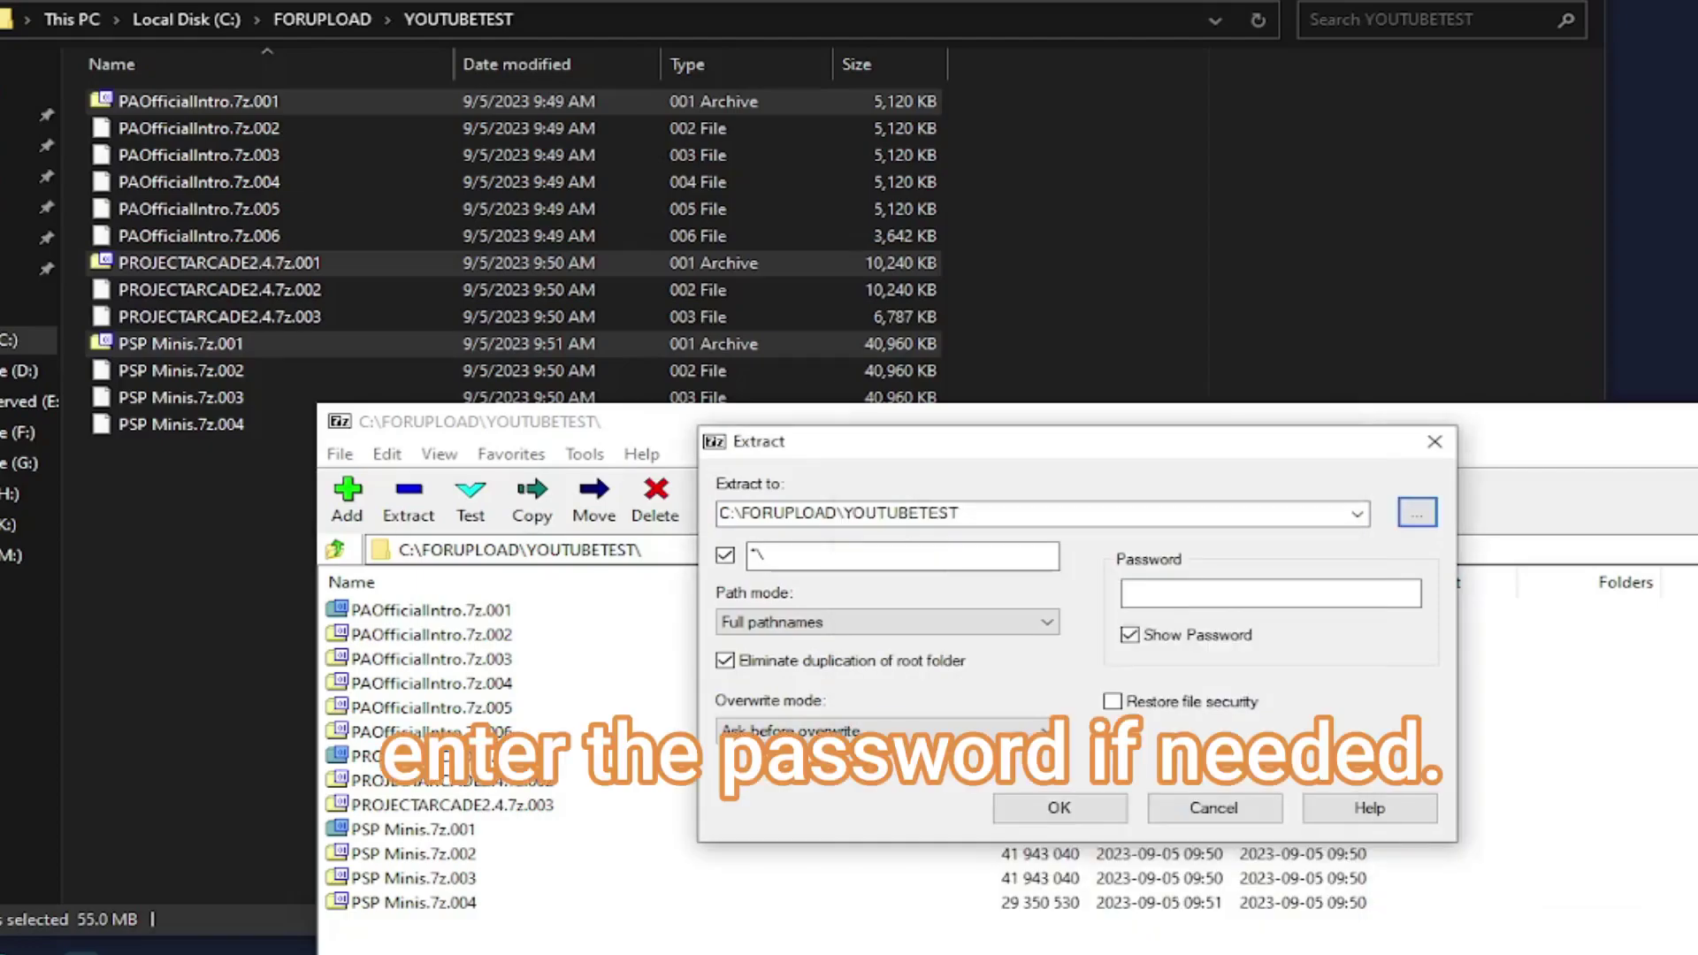
pyautogui.click(1205, 594)
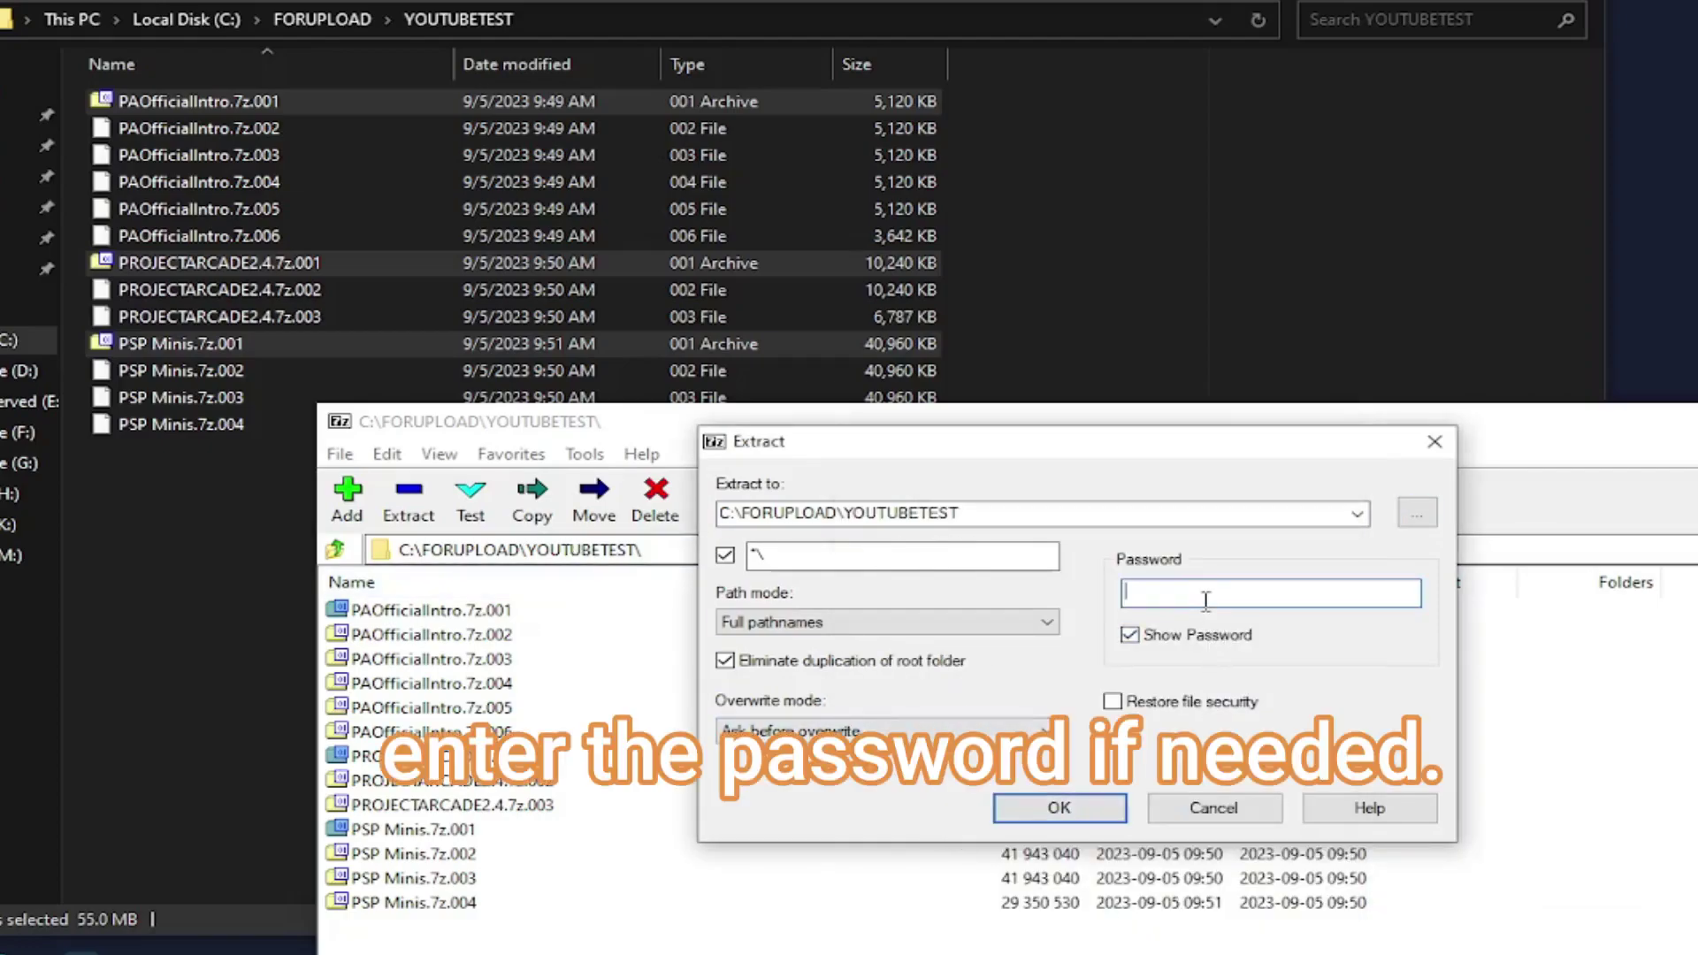
pyautogui.write('password')
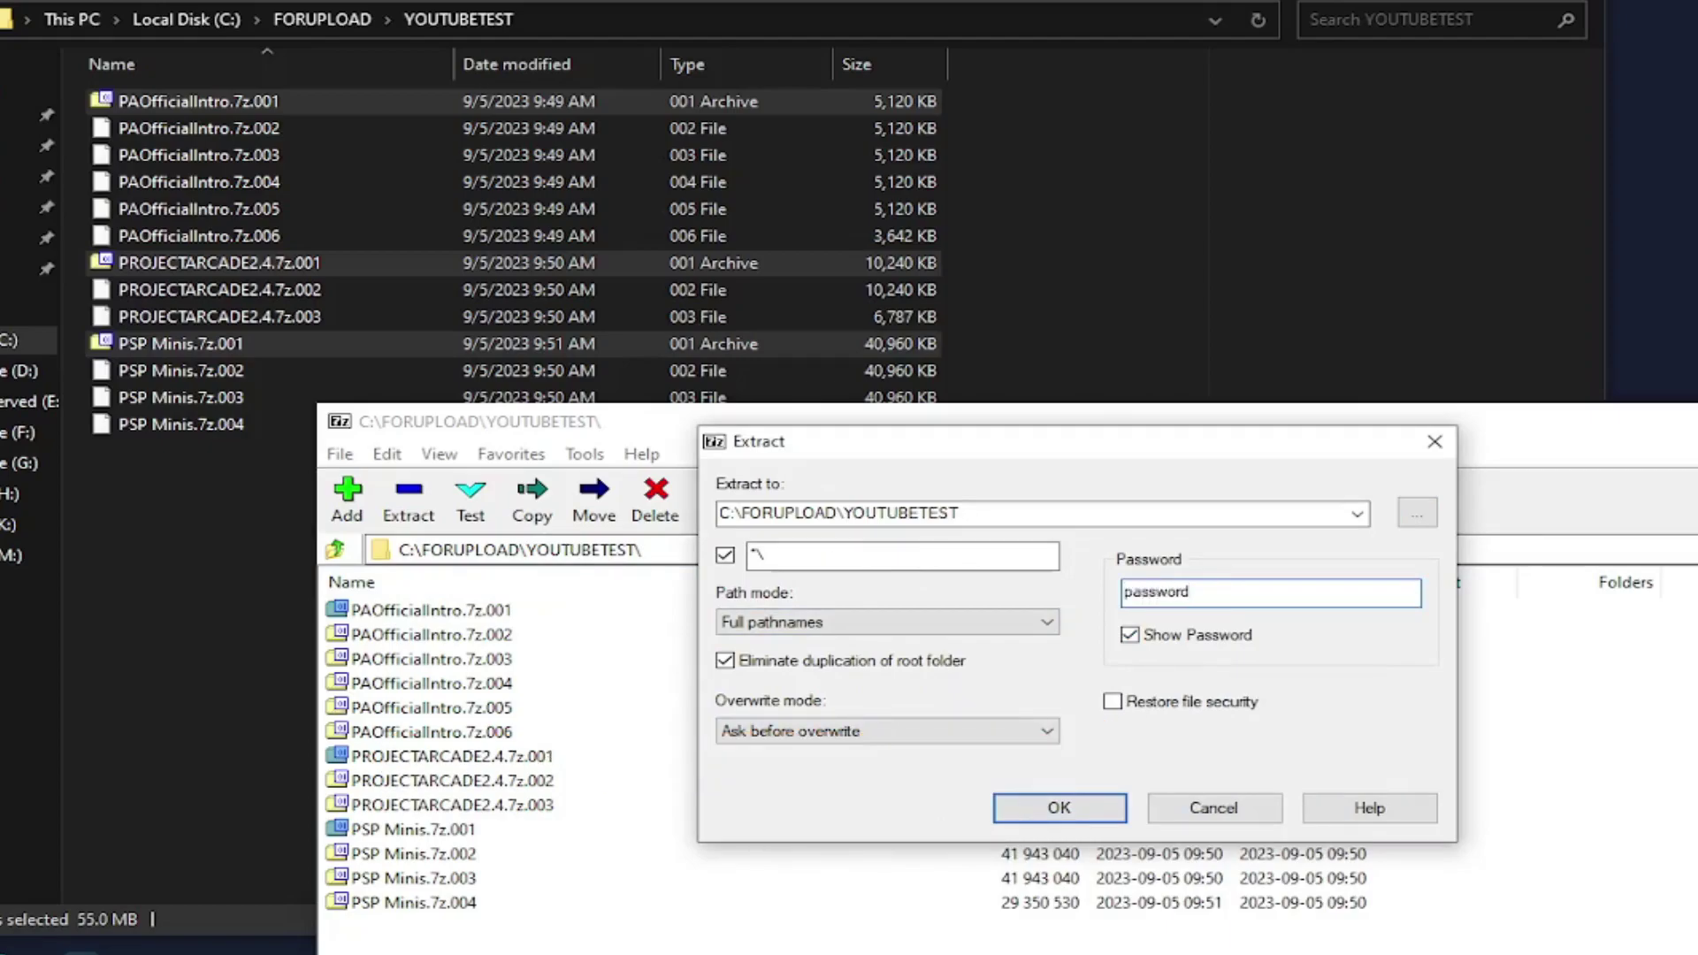